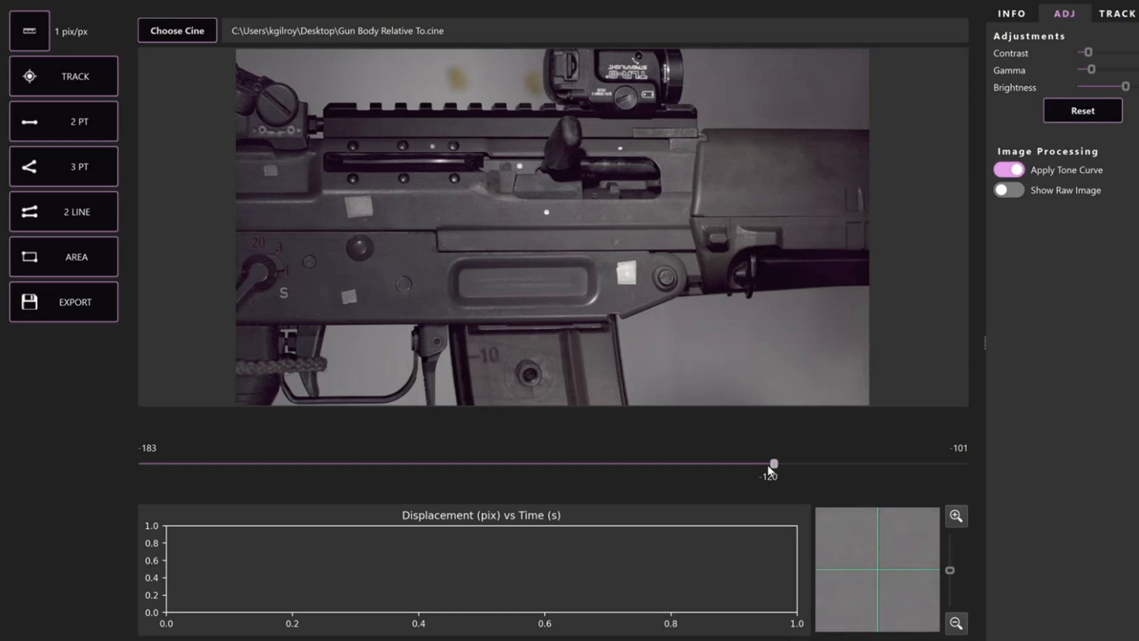
Step: Calibrate the image scale on frame -121 by marking both ends of the recessed panel above the magazine as 1 in
drag(770, 466, 388, 476)
drag(518, 472, 764, 465)
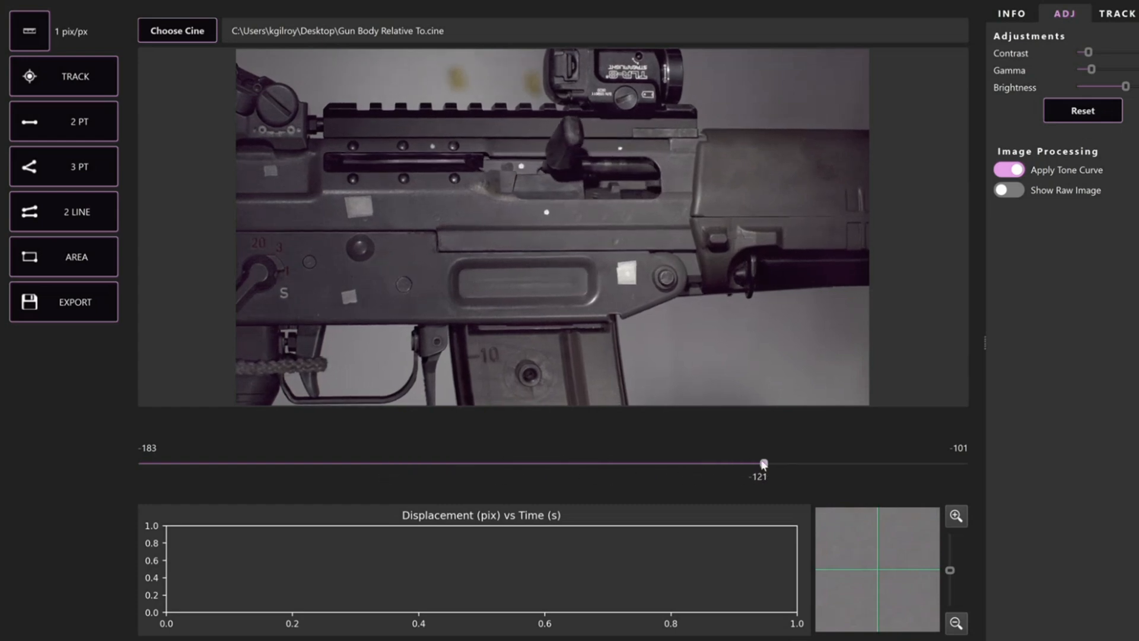
click(31, 40)
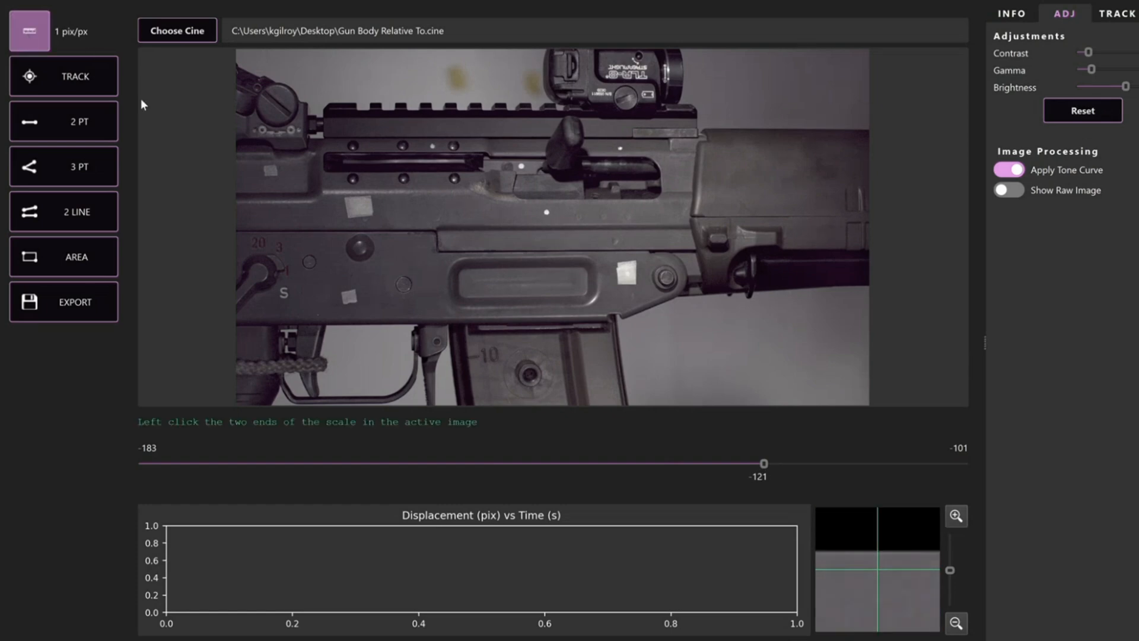
click(457, 279)
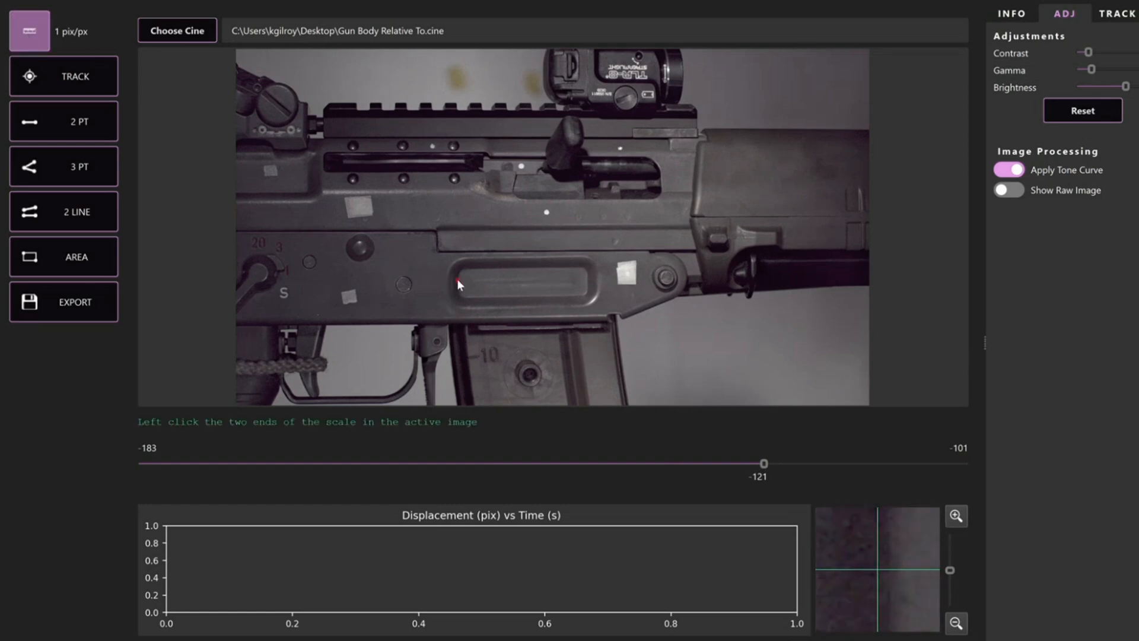
click(586, 279)
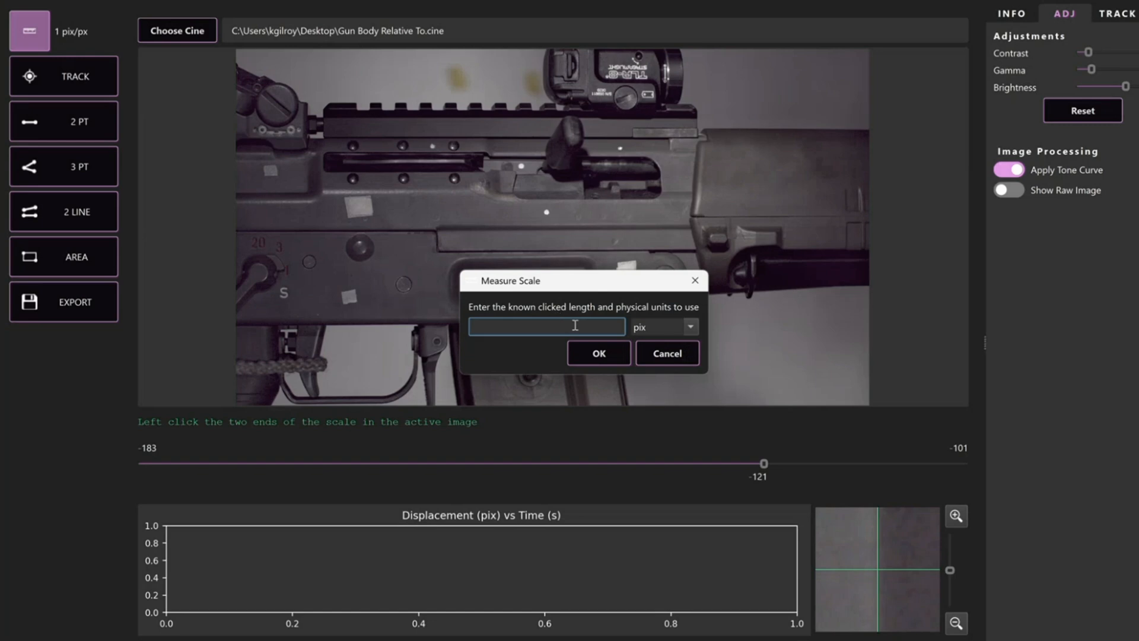
text(1)
click(688, 328)
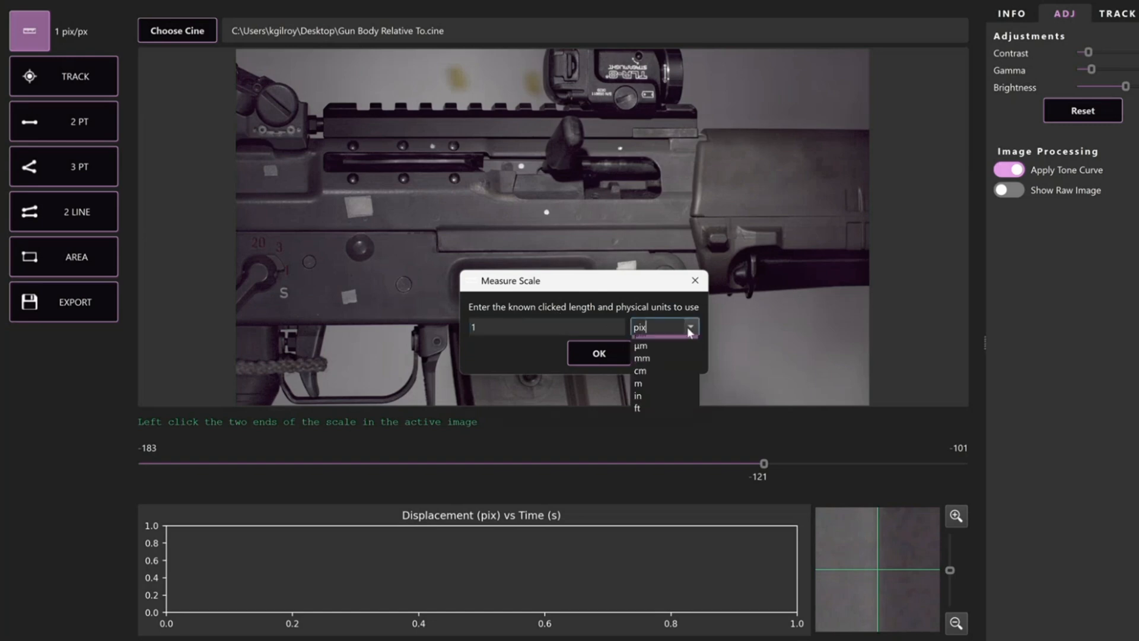
click(655, 396)
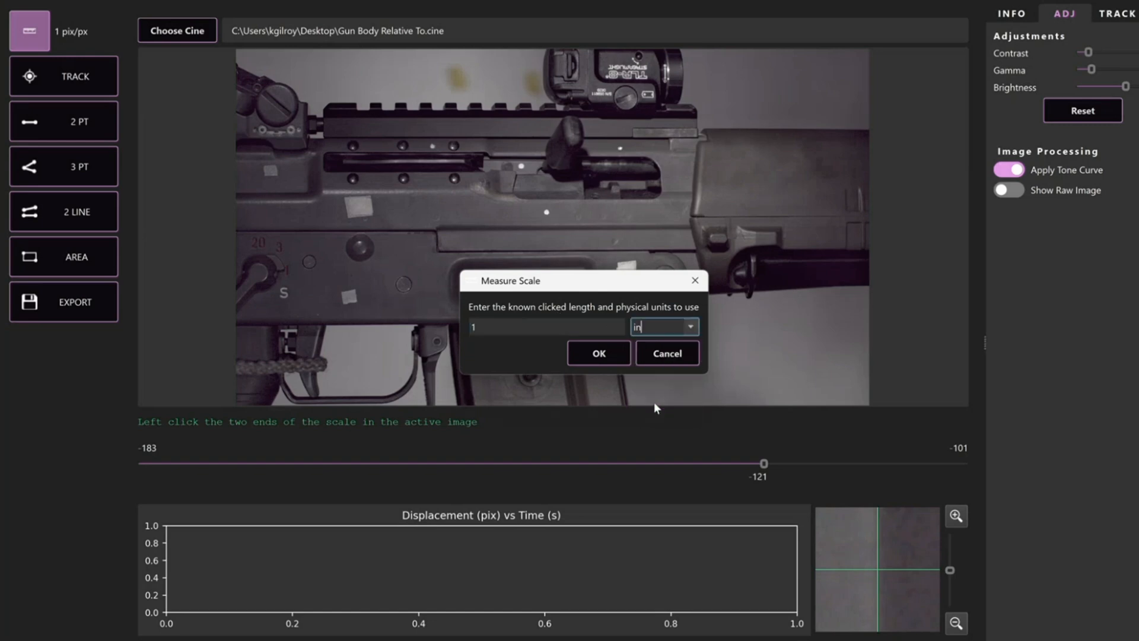
click(617, 357)
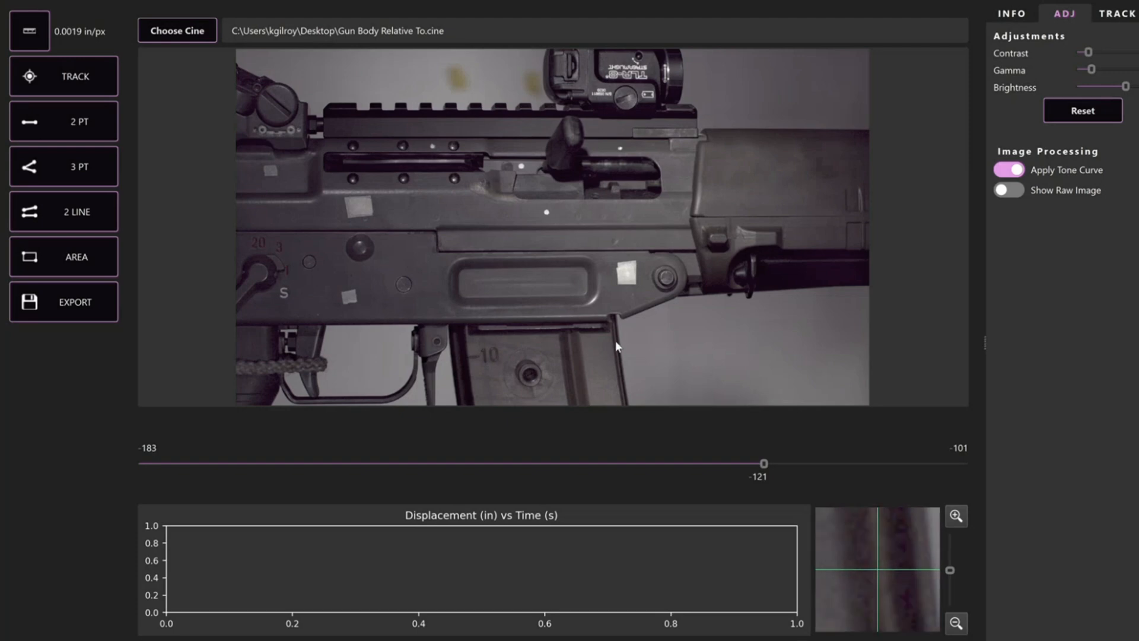
Step: Add three track objects: the white dot on the bolt, the white dot on the body below it, and the white patch's upper-right corner
click(63, 77)
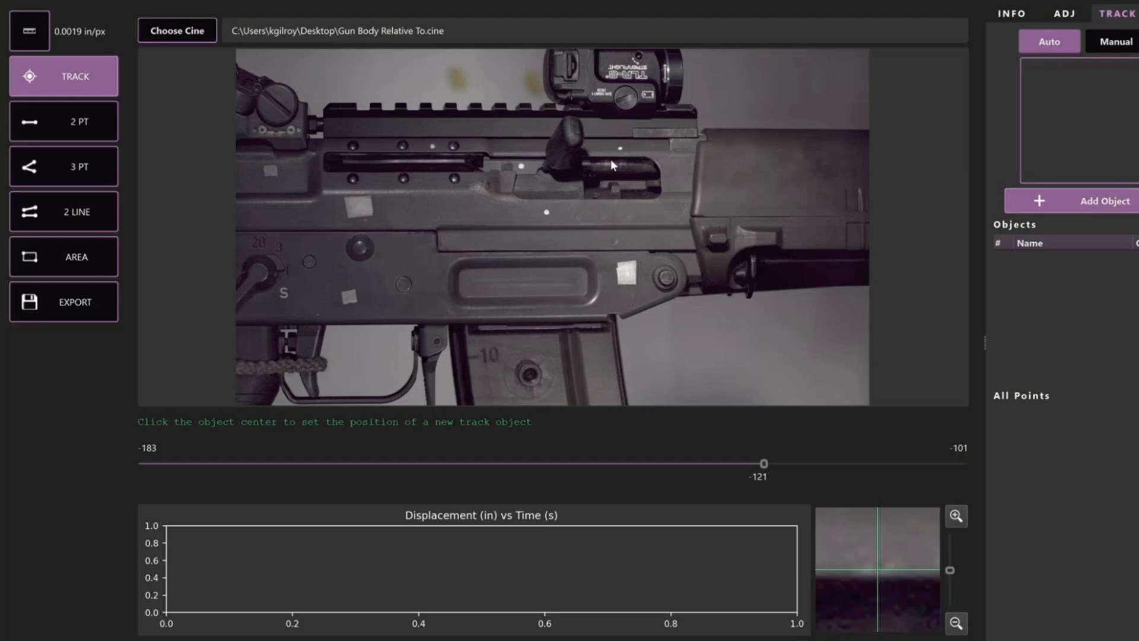
click(522, 167)
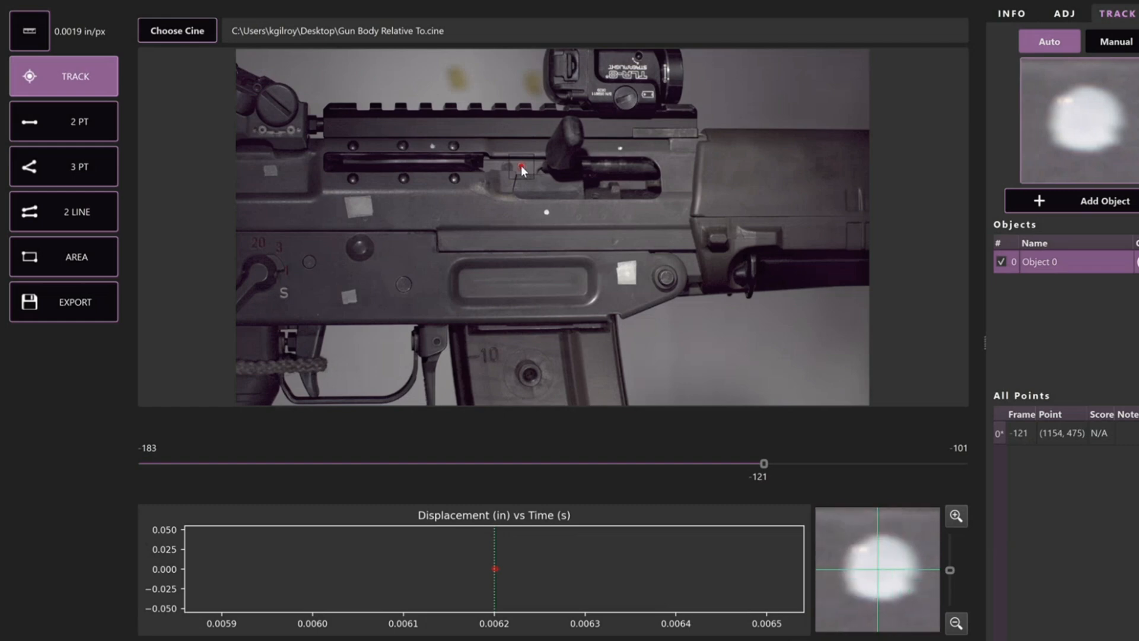
click(1055, 204)
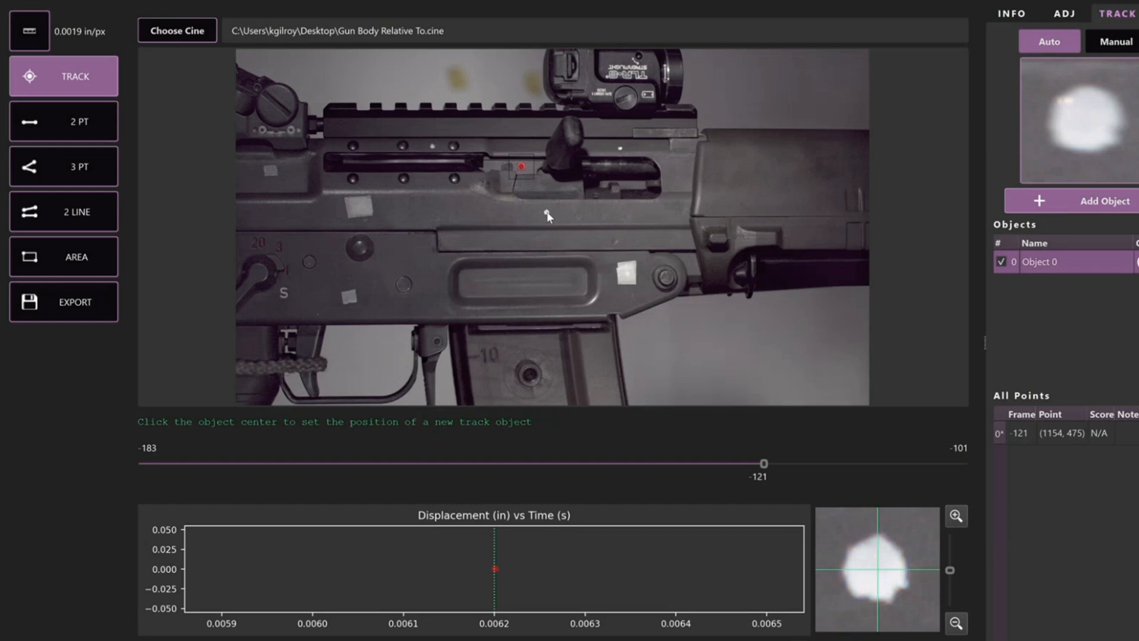
click(546, 212)
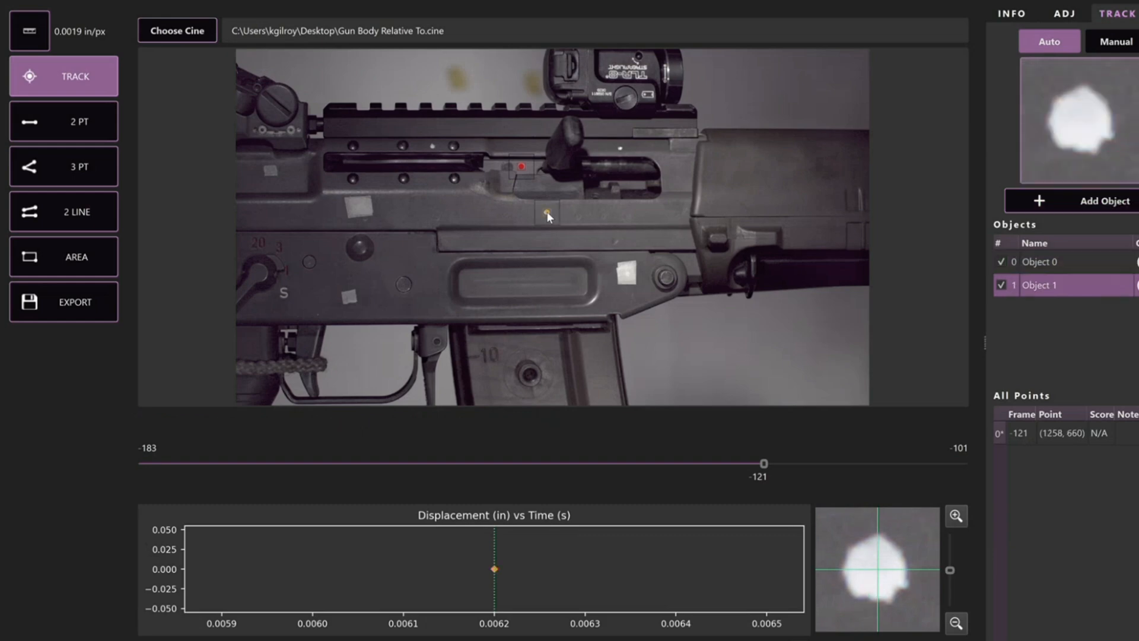
click(1077, 205)
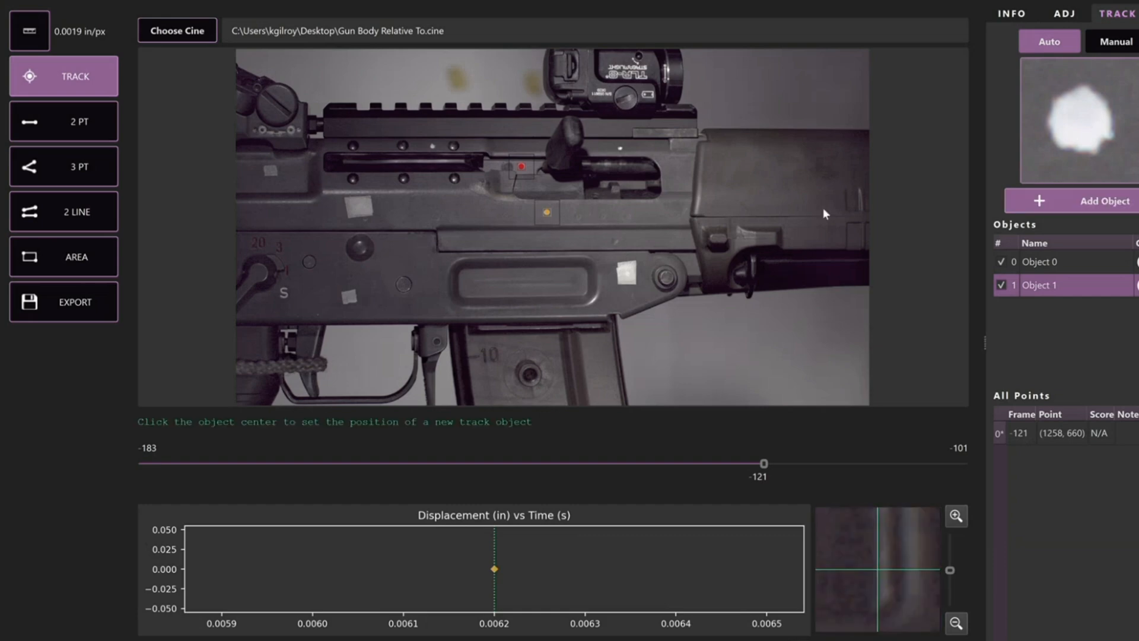
click(636, 262)
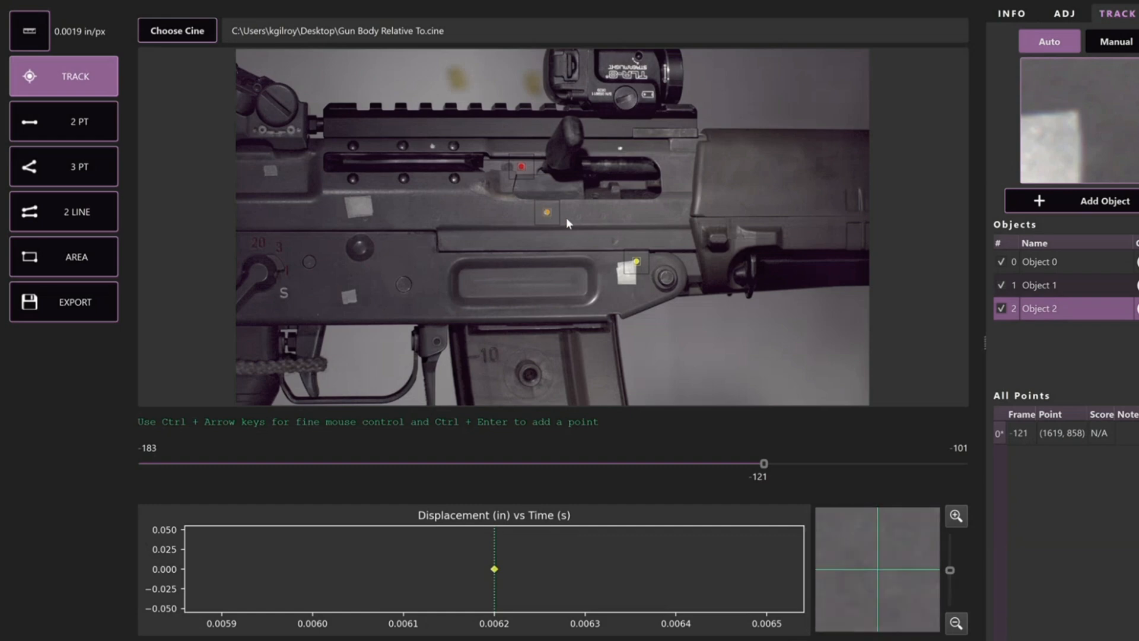
Step: Rename the first track object, Object 0, as bolt
right_click(1066, 255)
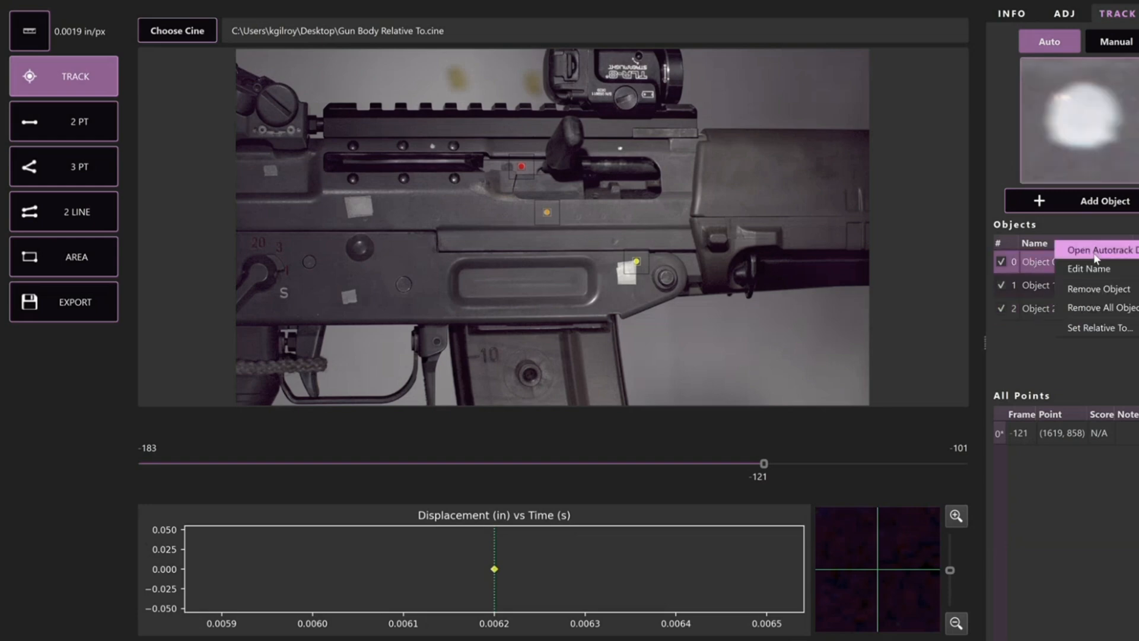
click(1084, 270)
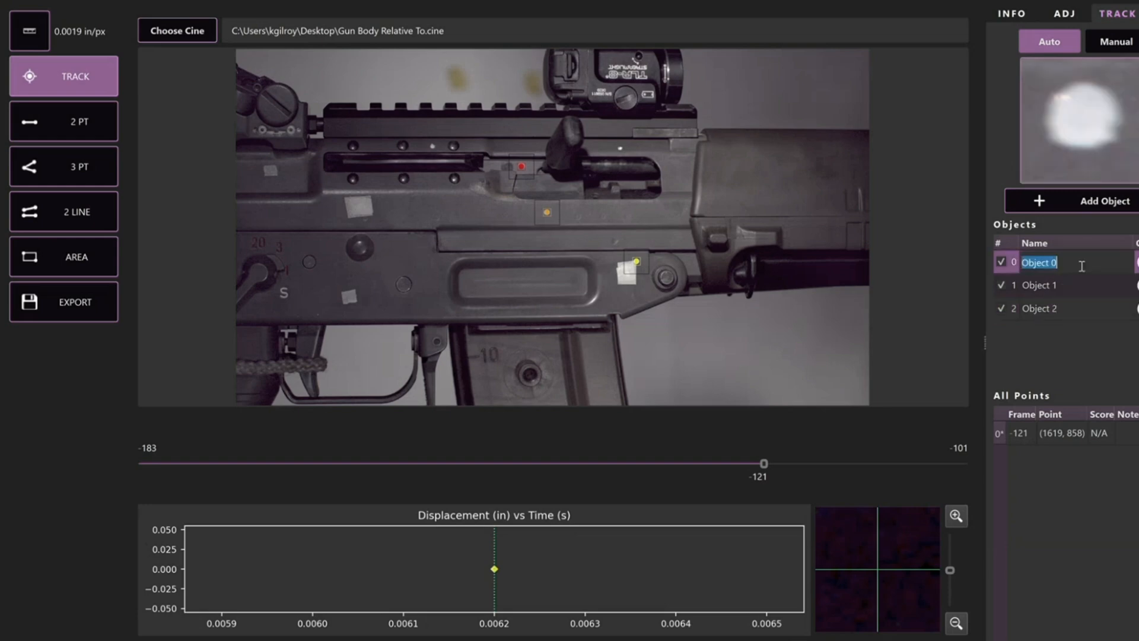
text(bolt)
key(Return)
Step: Rename the second track object, Object 1, as body
click(1083, 285)
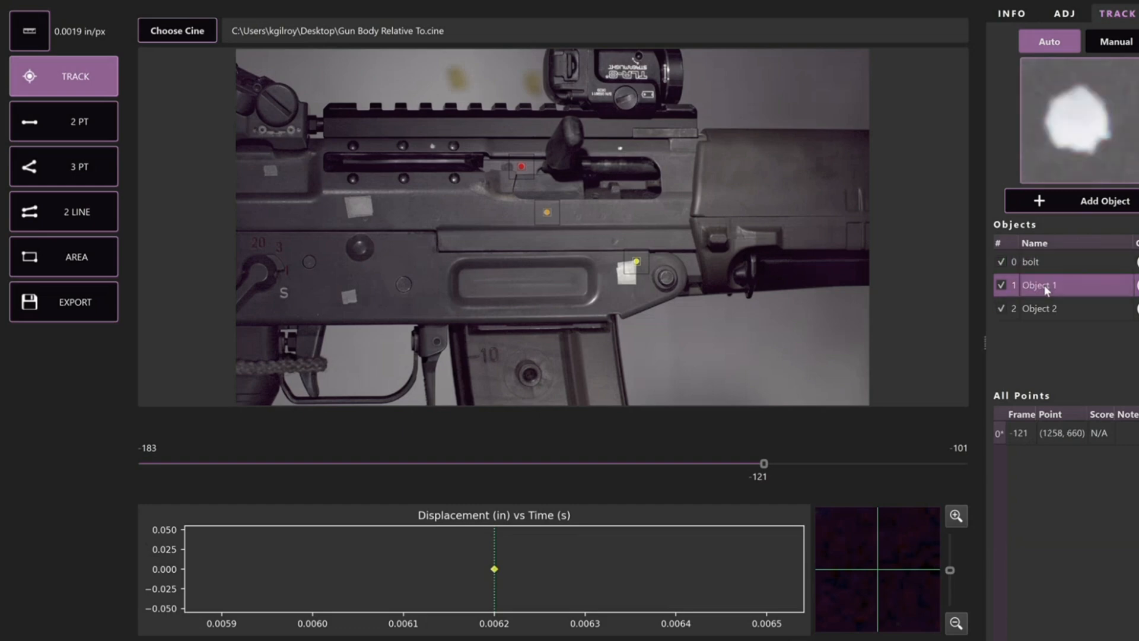
right_click(1086, 278)
click(1089, 297)
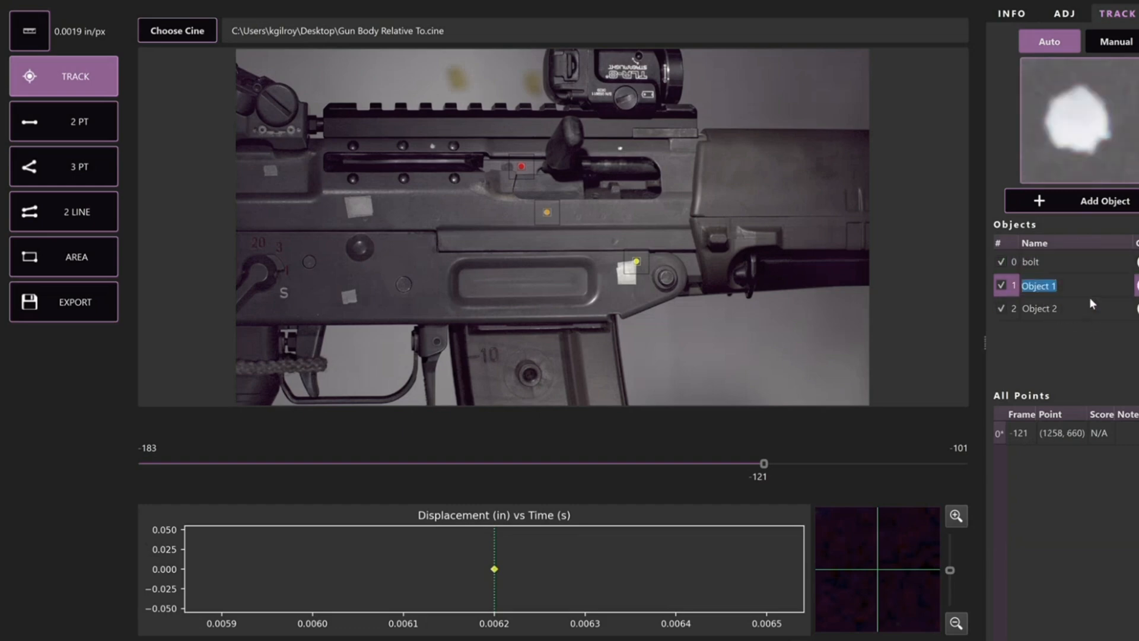
text(body)
key(Return)
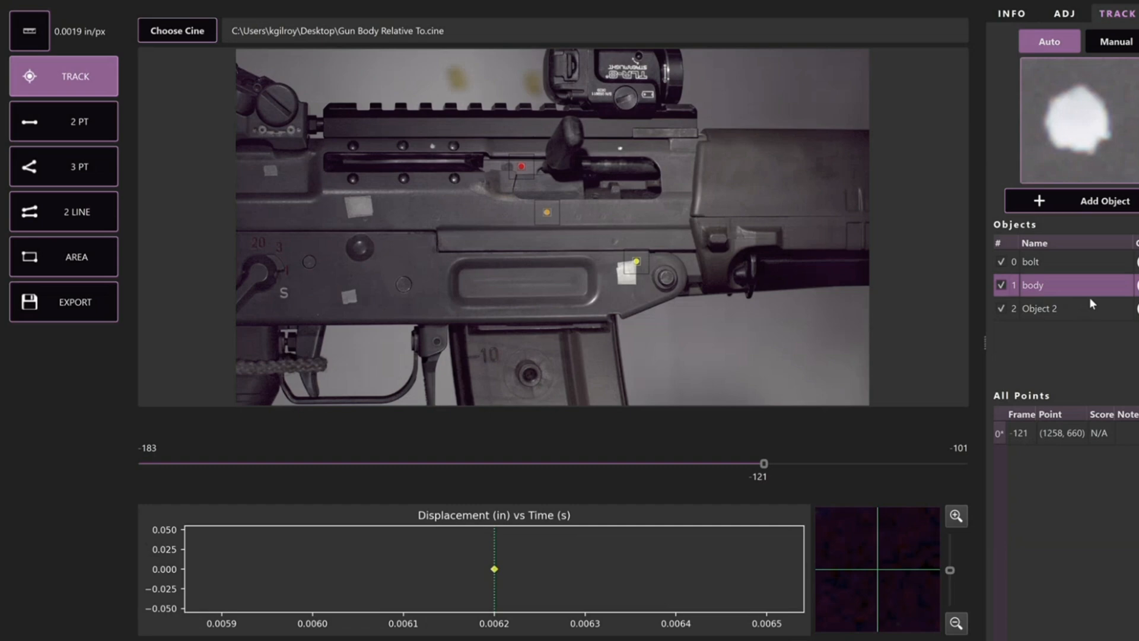
Step: Rename the third track object, Object 2, as lower body
click(1057, 308)
right_click(1056, 302)
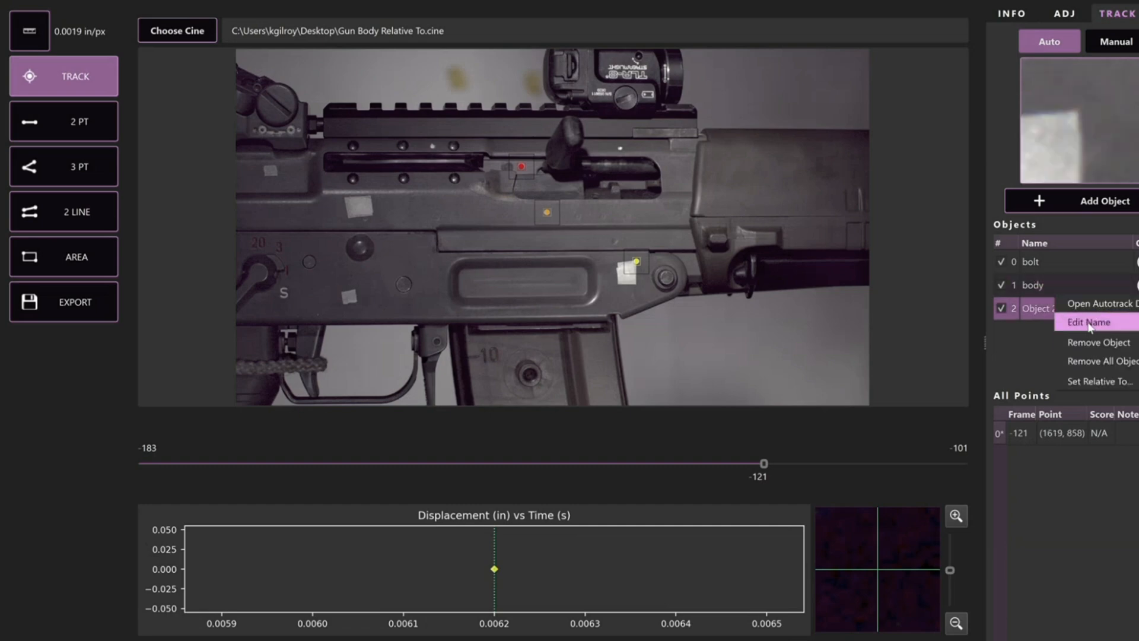
click(1090, 323)
text(lower)
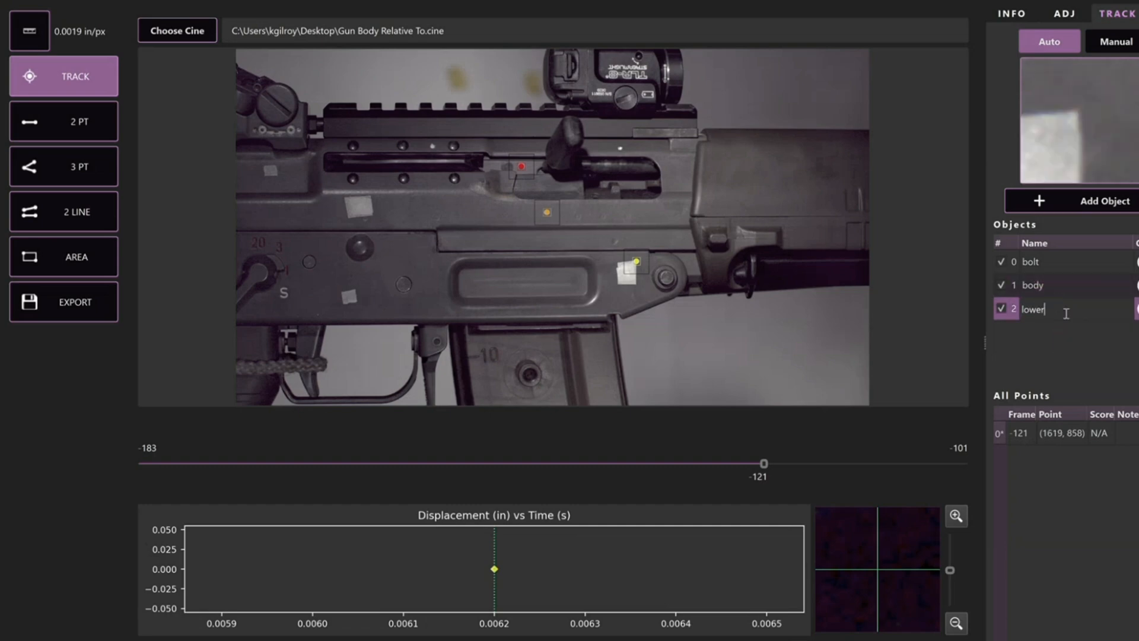
text( body)
key(Return)
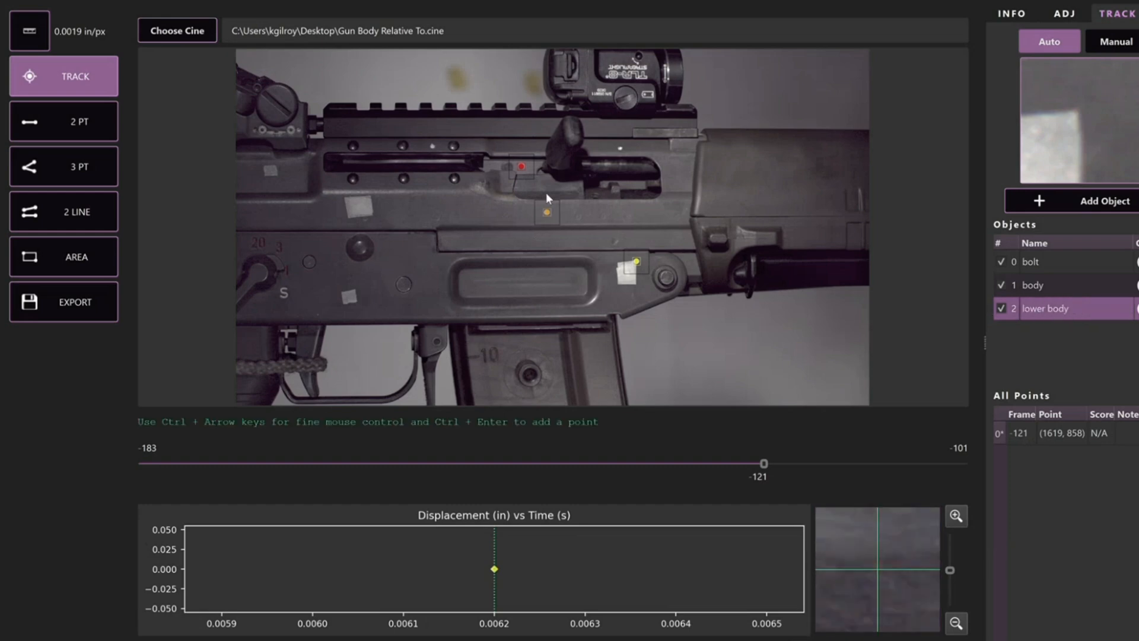
Step: Autotrack all three objects over frames -183 to -101 with 1.0 pix interpolation, and close the autotrack configuration
click(1065, 284)
right_click(1066, 284)
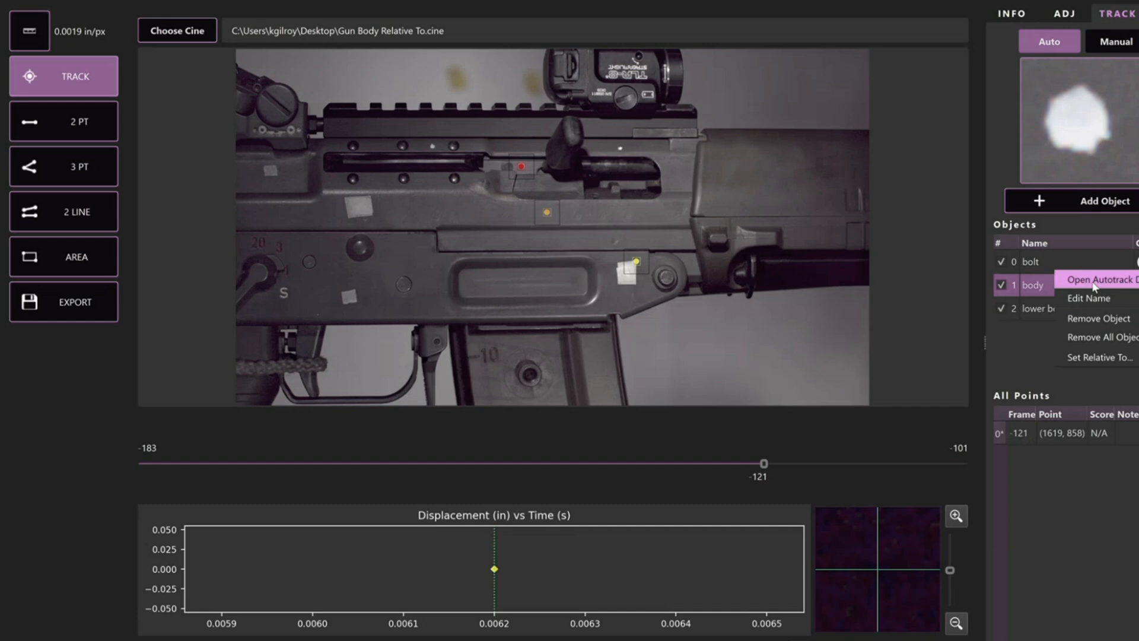
click(1094, 284)
drag(611, 199, 267, 126)
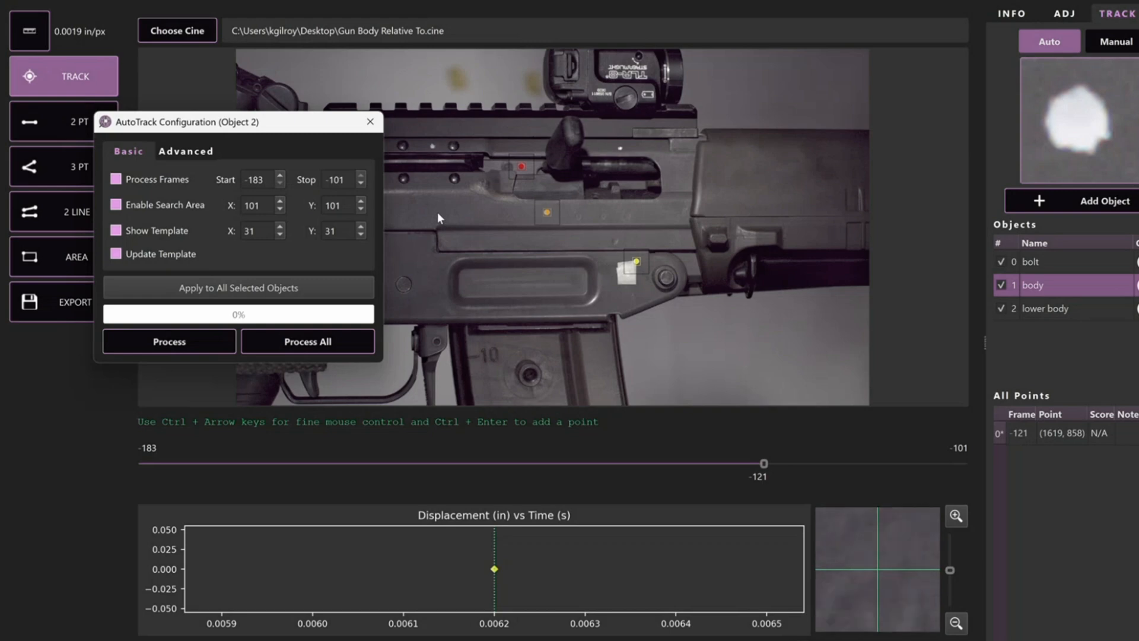
click(203, 153)
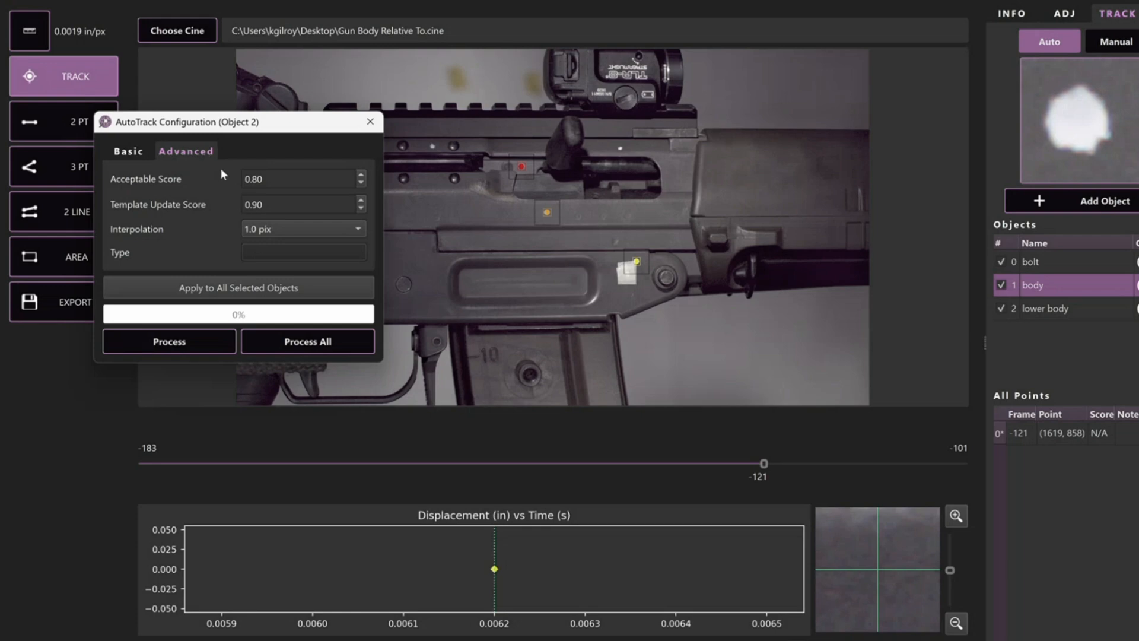
click(297, 228)
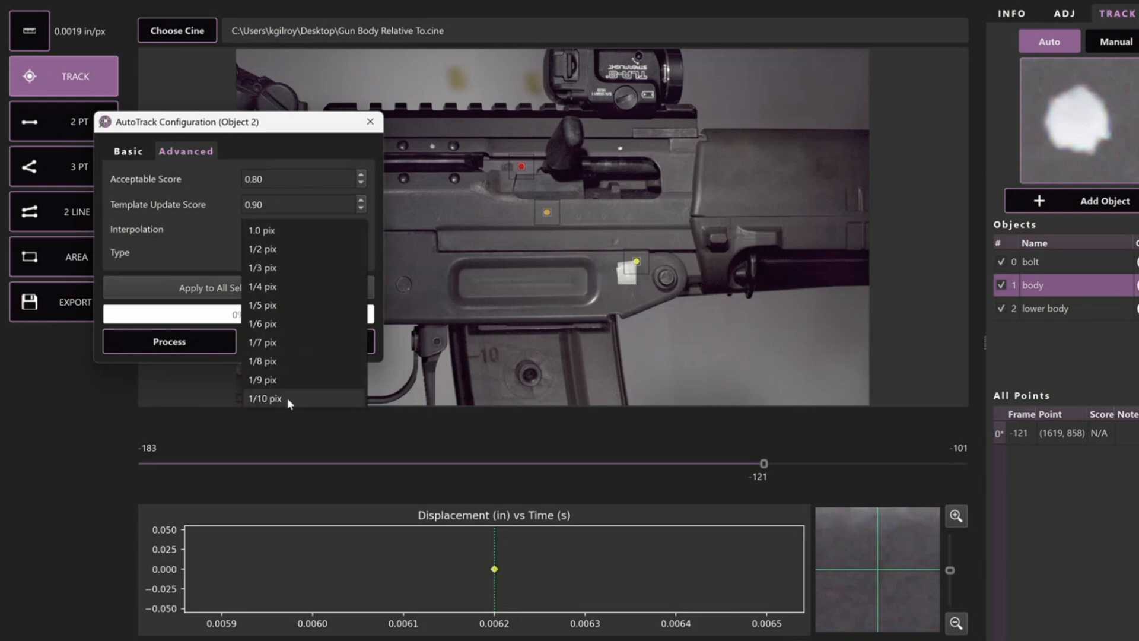
click(290, 229)
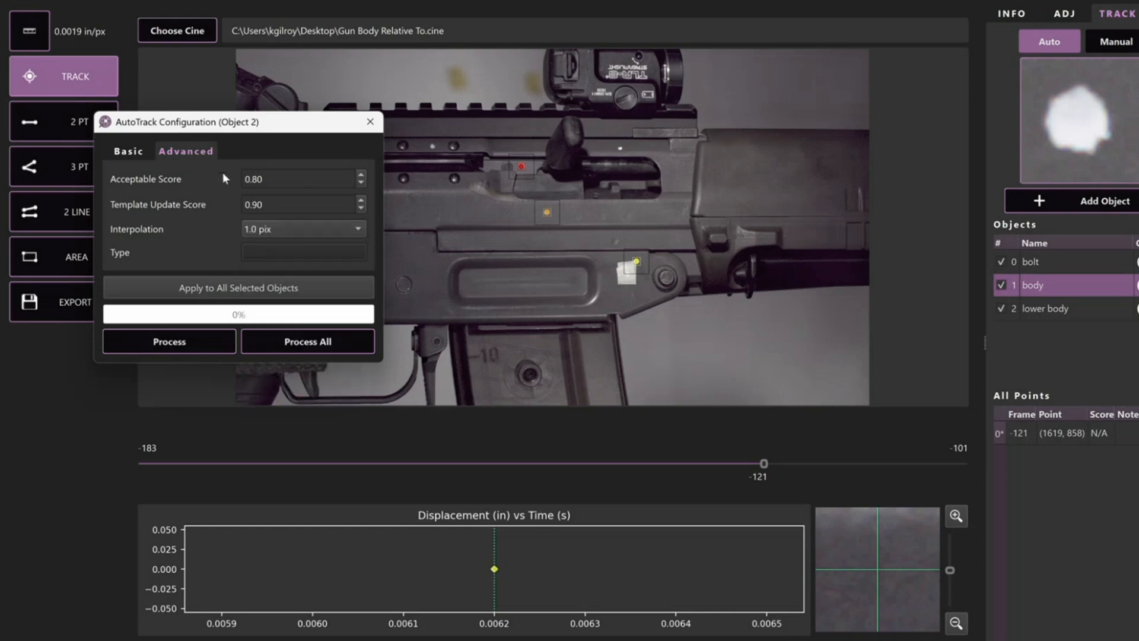
click(136, 153)
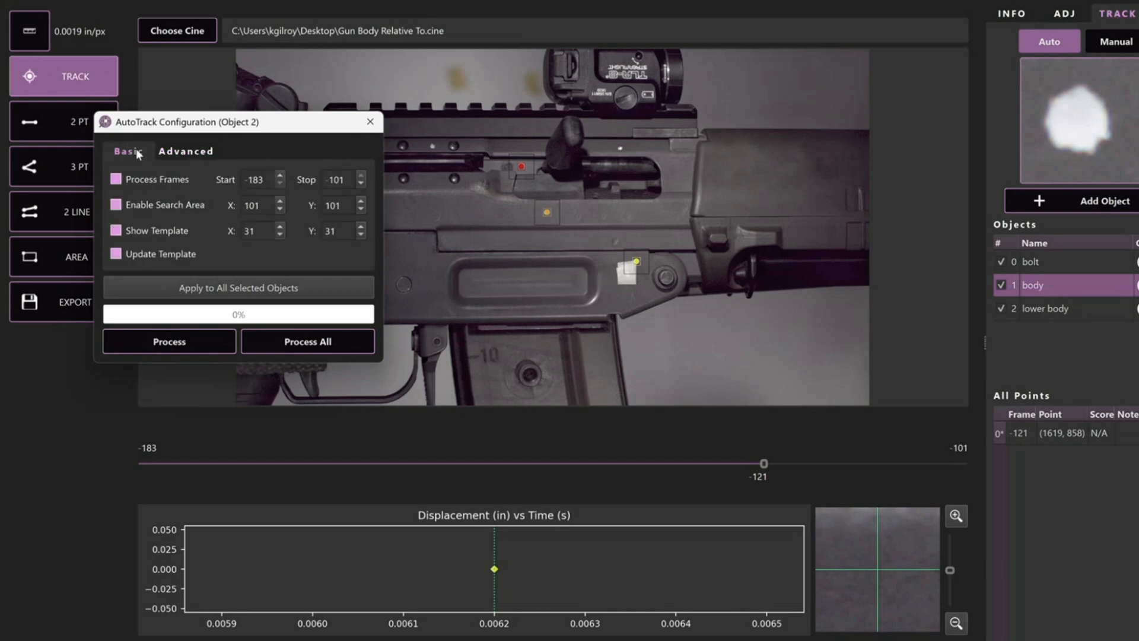
click(299, 346)
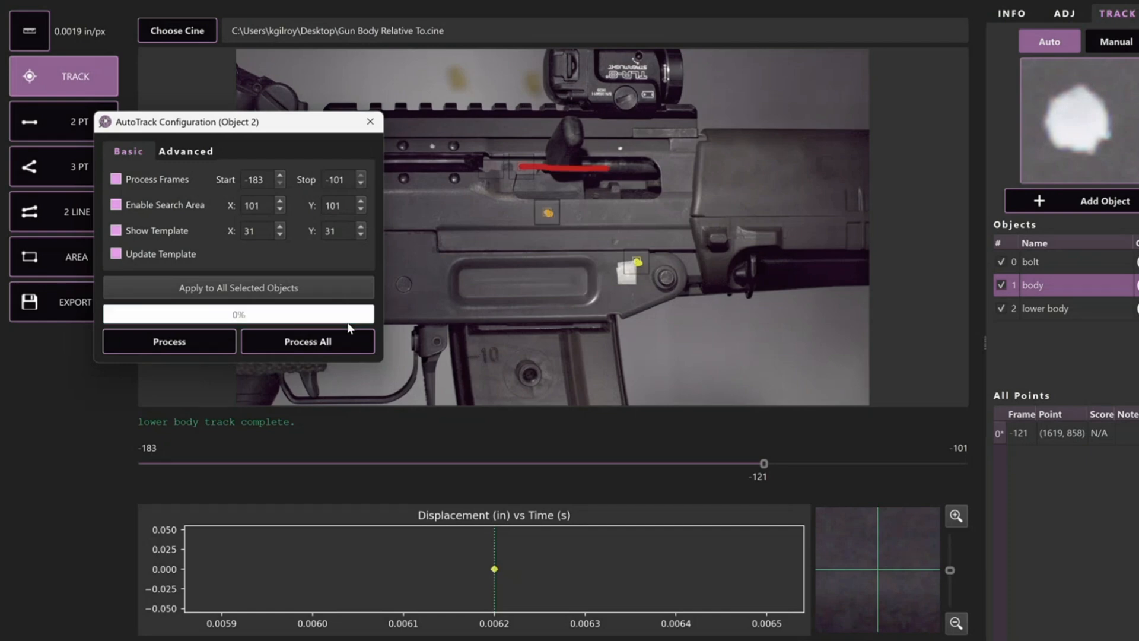
click(370, 122)
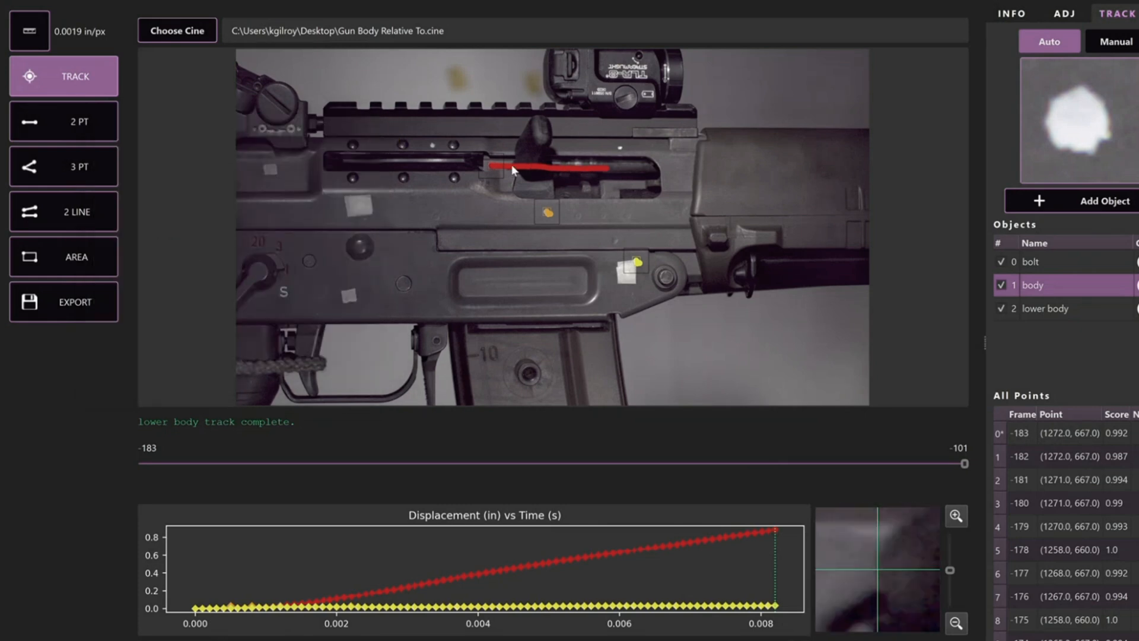
Step: Set the bolt object's motion relative to the body object and check the tracks across the frames
drag(957, 465, 483, 490)
drag(600, 479, 954, 465)
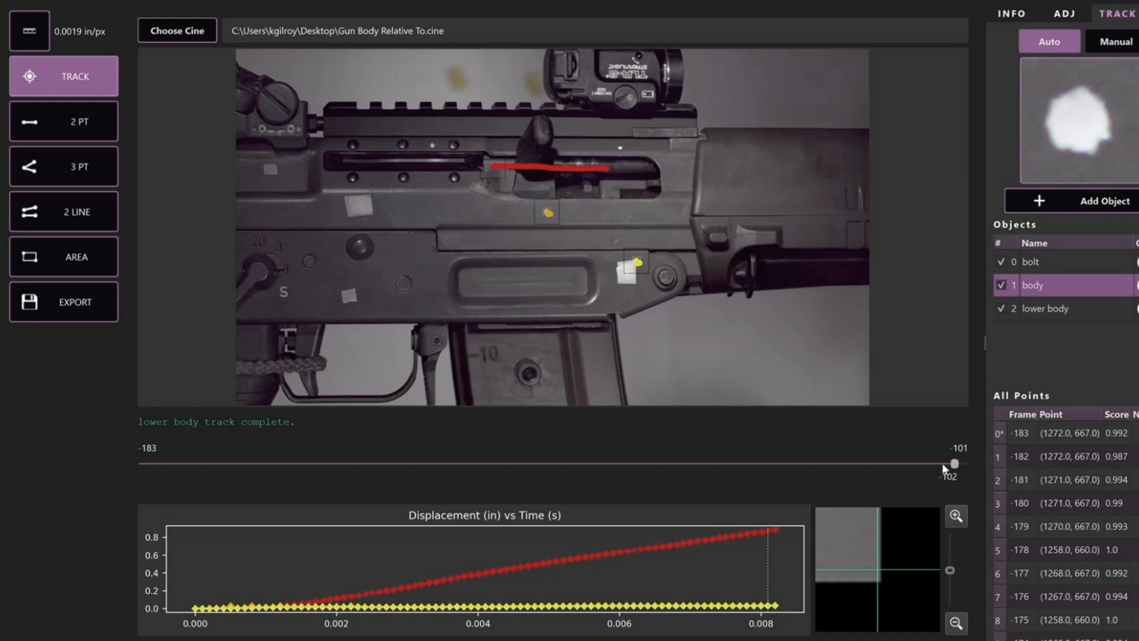
mouse_move(943, 464)
mouse_down()
mouse_move(671, 496)
mouse_move(487, 499)
mouse_move(685, 496)
mouse_up()
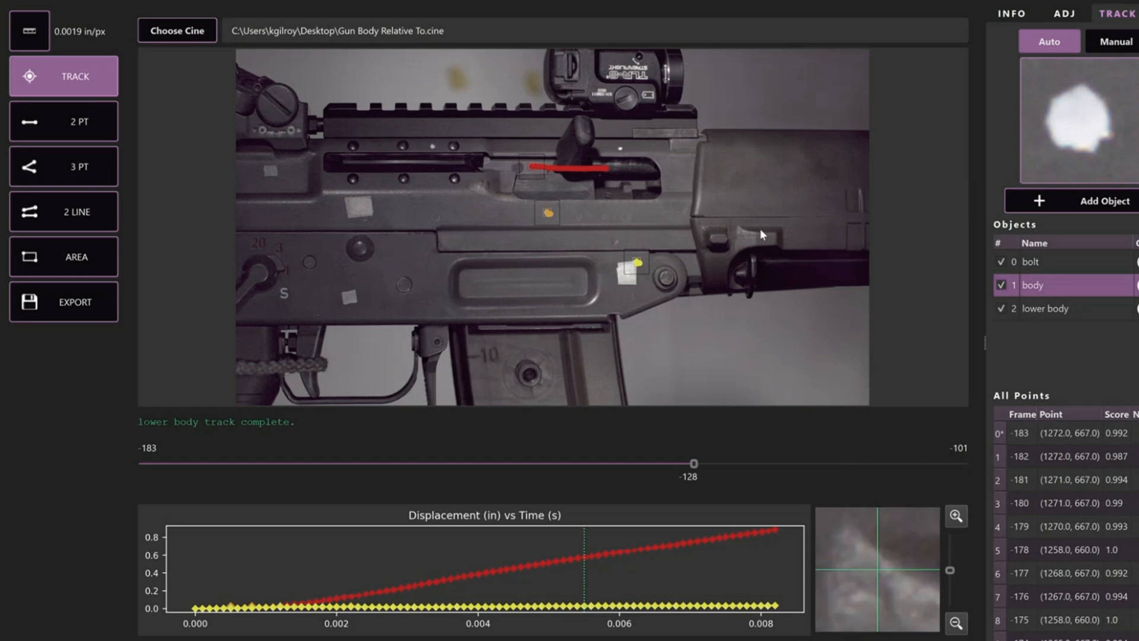
right_click(1067, 261)
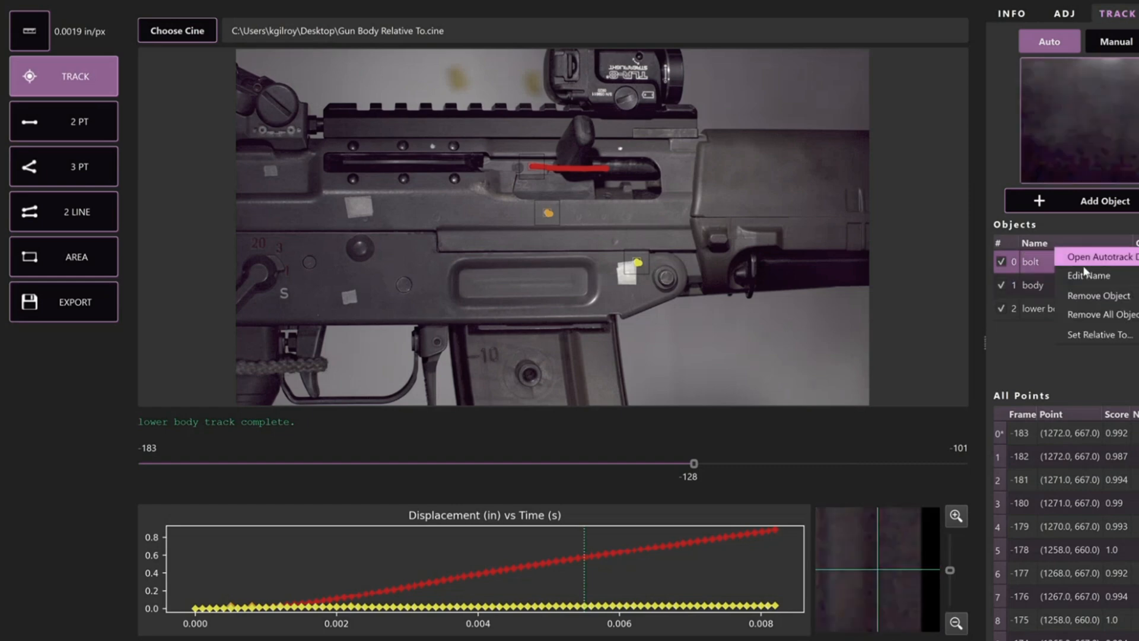
click(1109, 335)
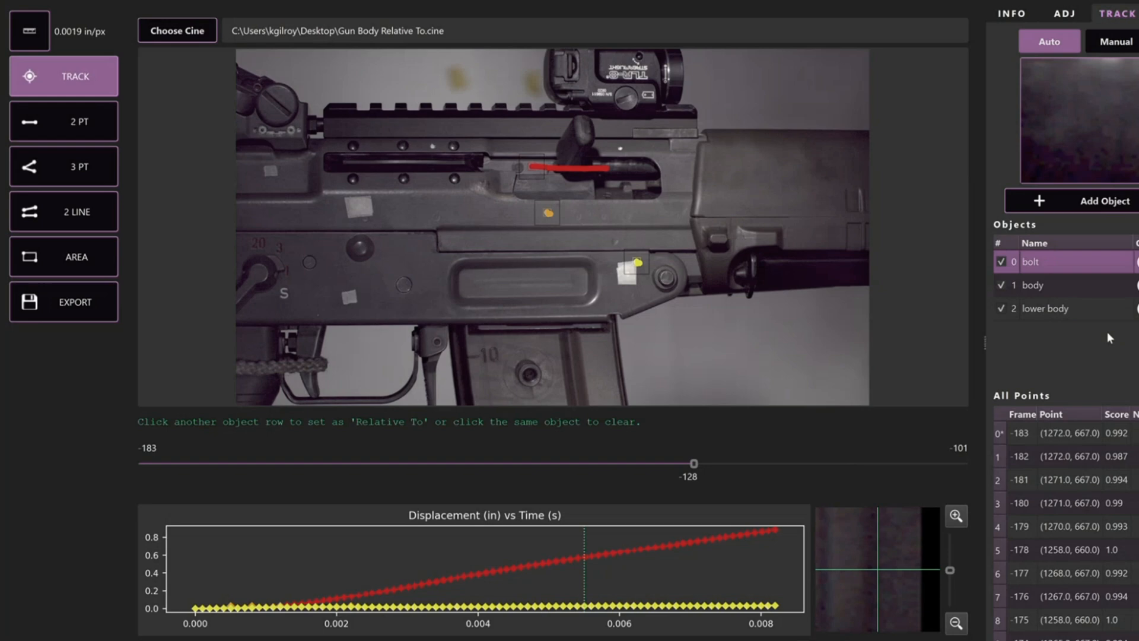
click(1065, 284)
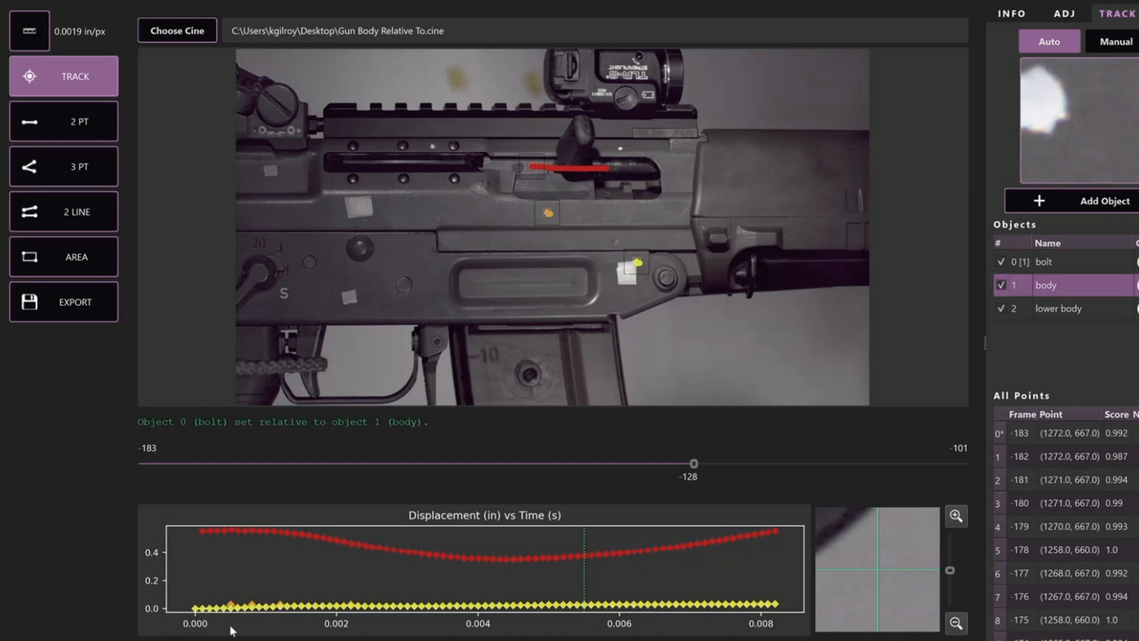
drag(693, 467, 238, 468)
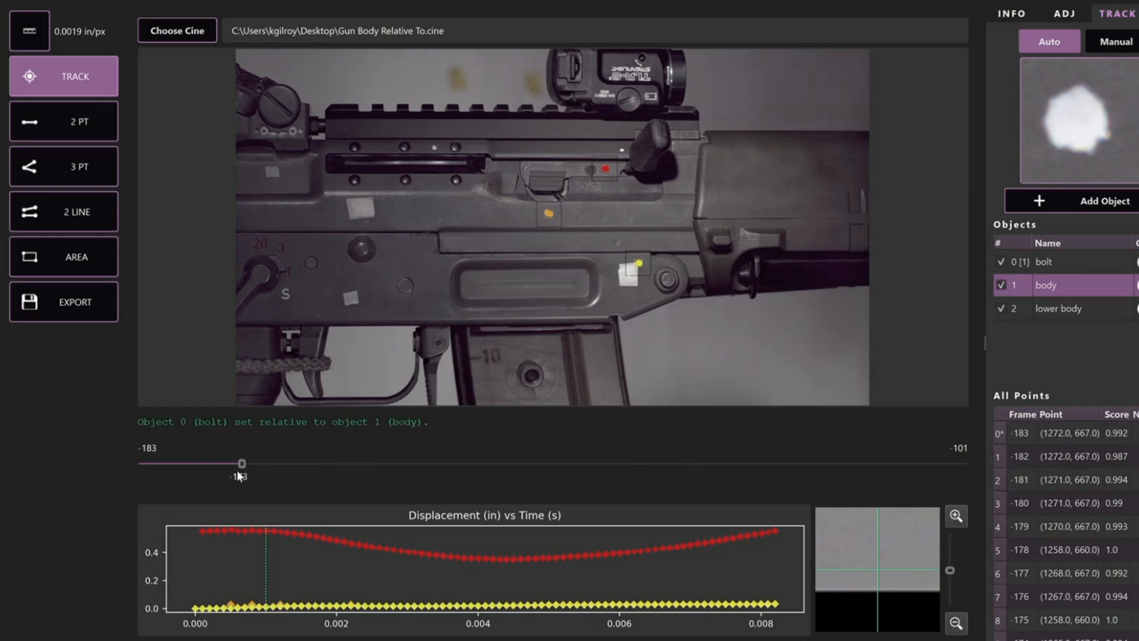
Step: Check the tracks between frames -182 and -108, and view the displacement graph enlarged in its own window beside the footage
drag(223, 465, 152, 465)
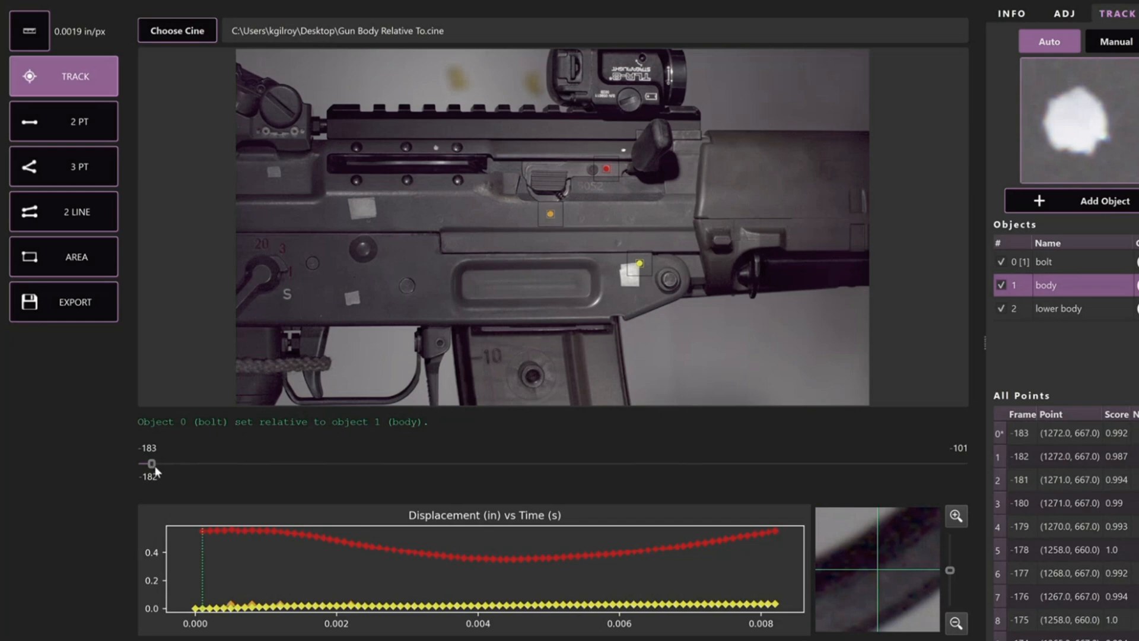
drag(152, 463, 563, 462)
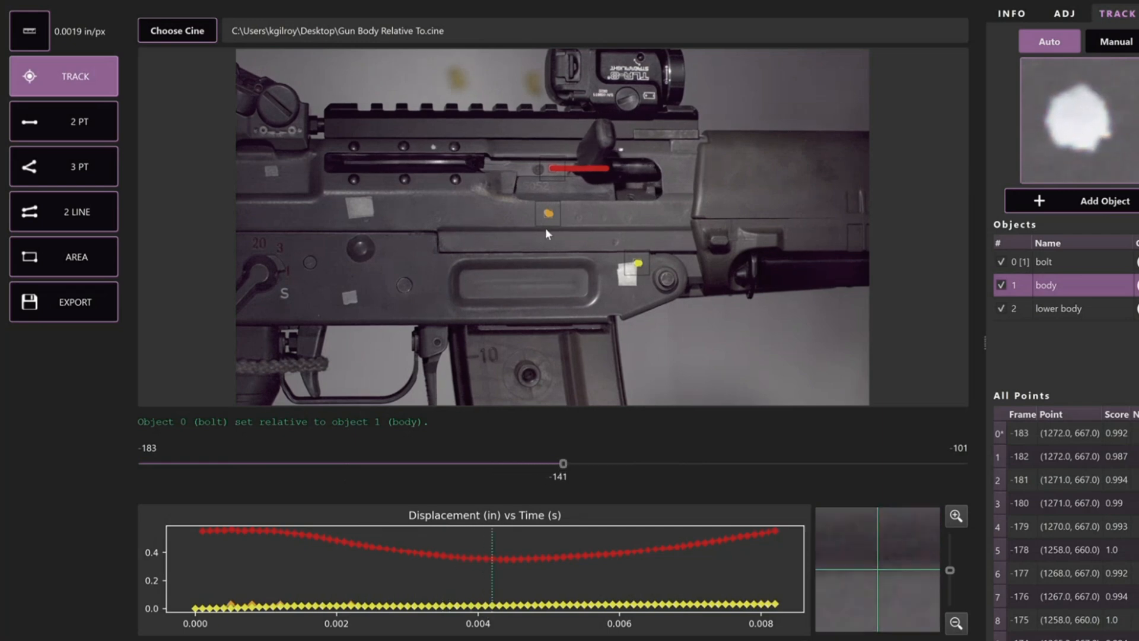
drag(571, 460, 893, 464)
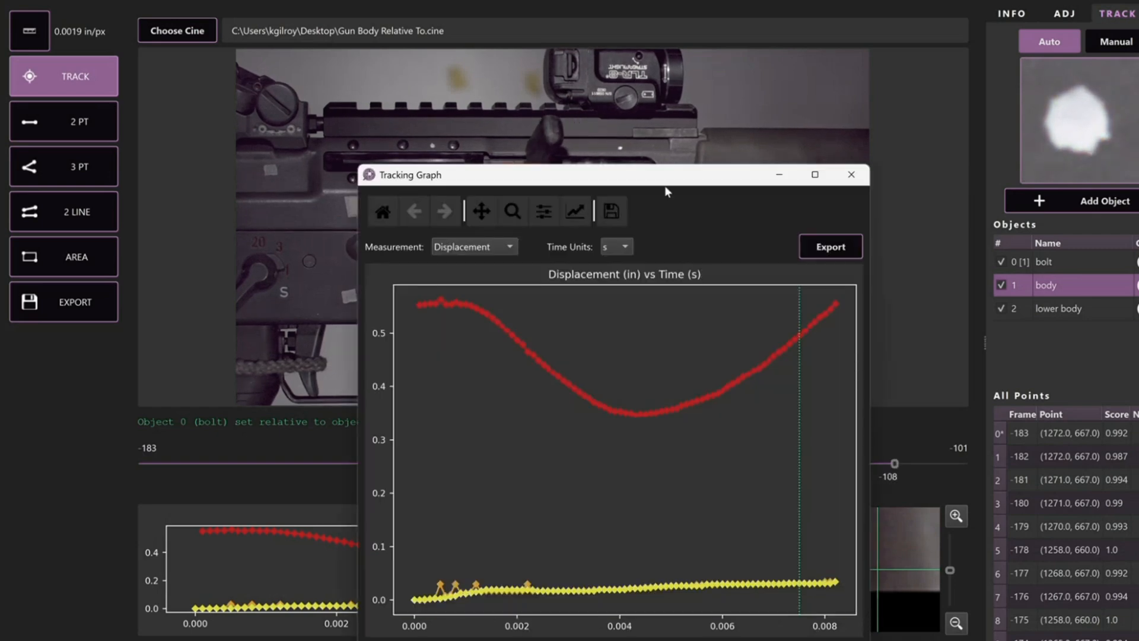
drag(695, 177, 366, 123)
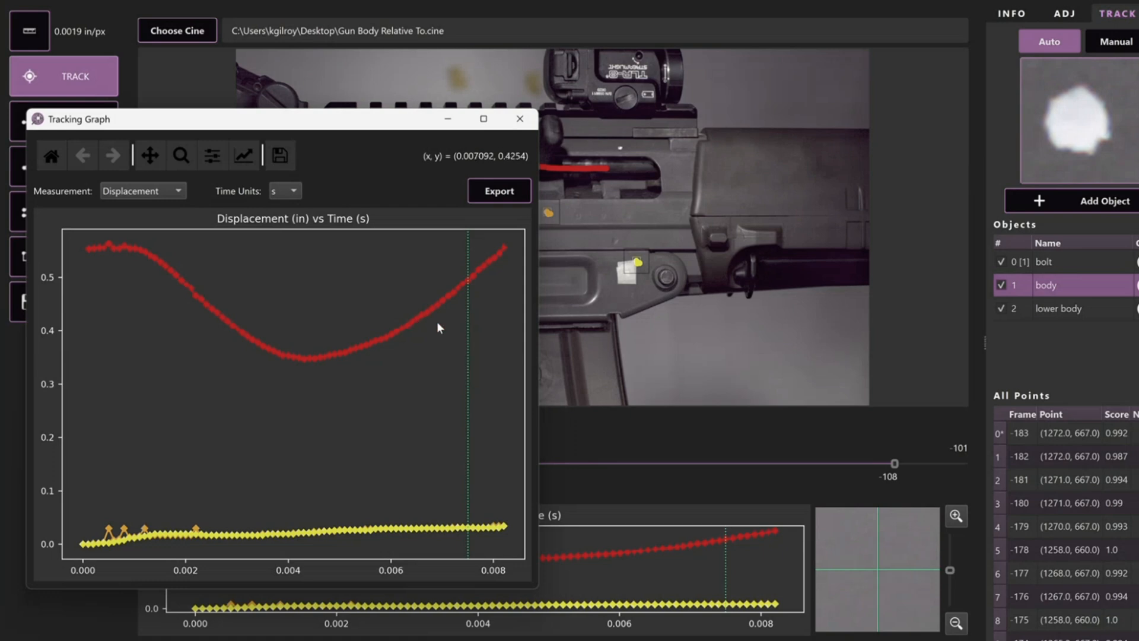
click(518, 122)
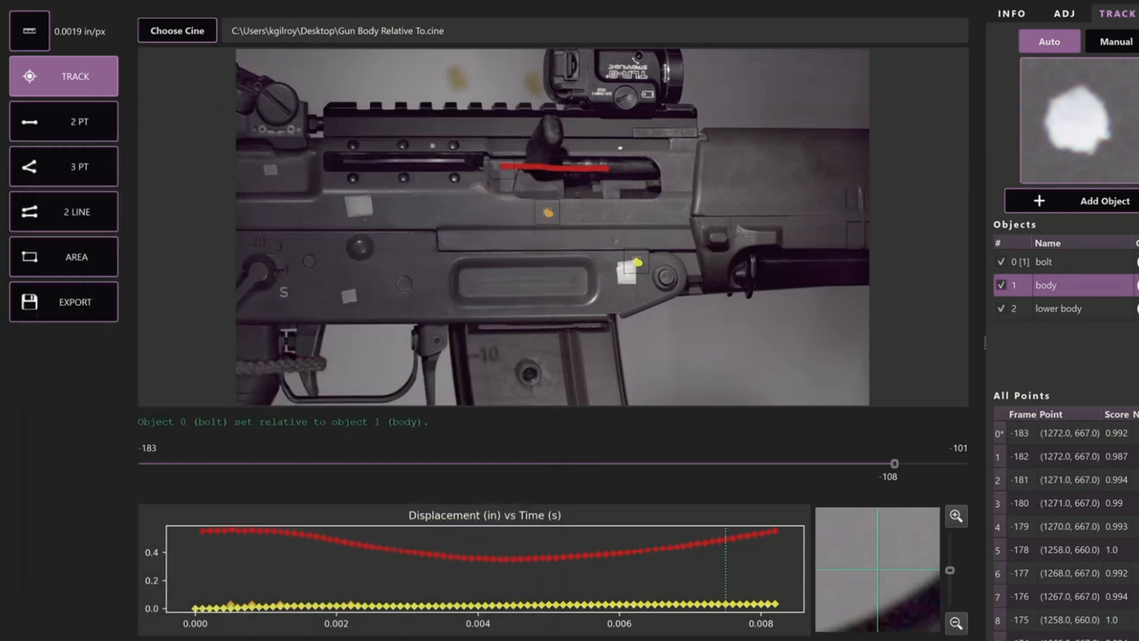
Step: Compare the X-Displacement, Y-Displacement and Speed graphs of the tracked objects, and return the graph to Displacement
click(207, 640)
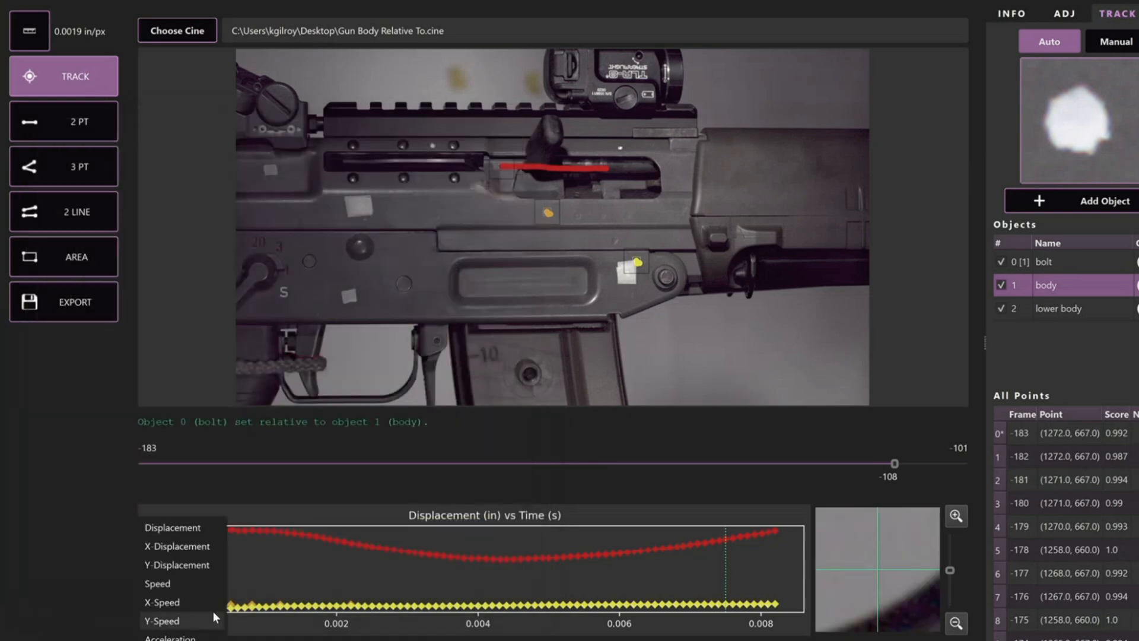
click(197, 547)
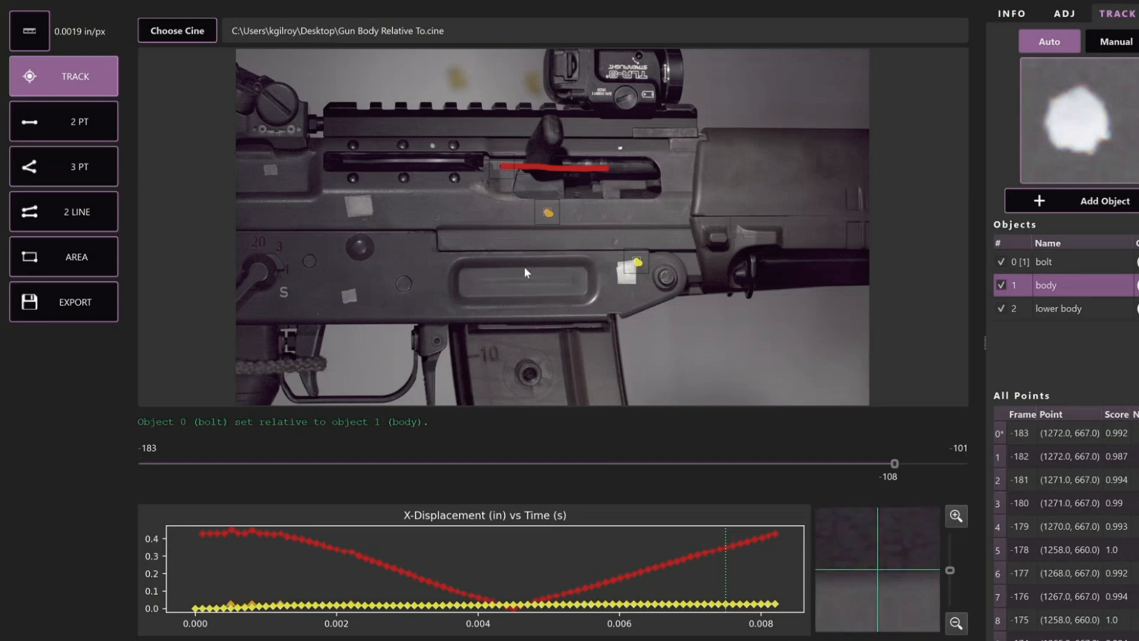
click(208, 640)
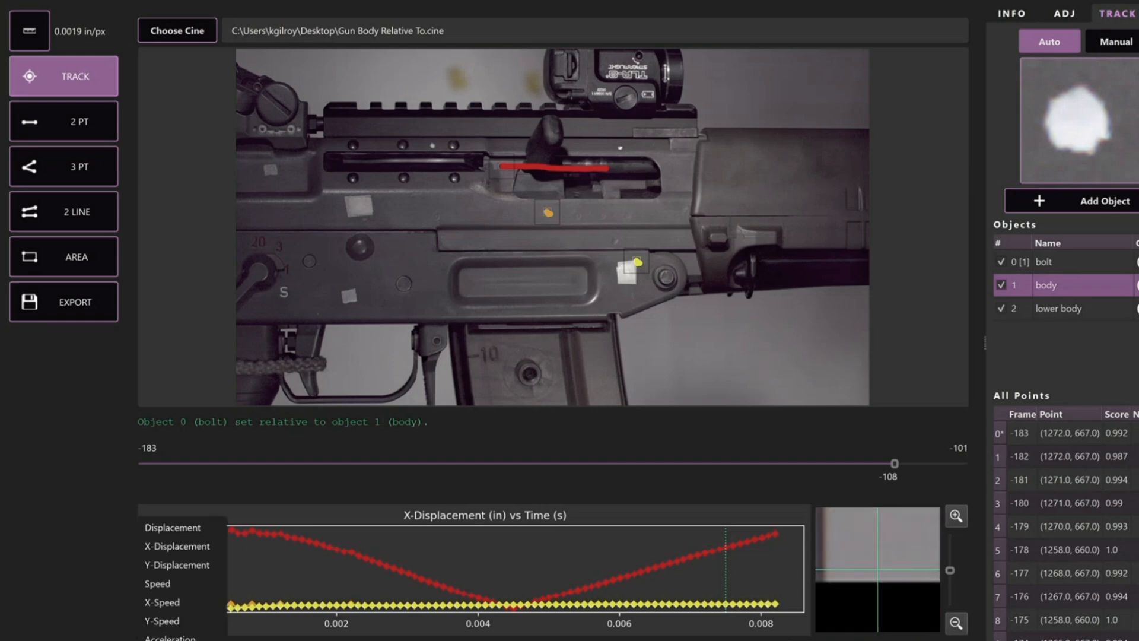
click(184, 565)
click(208, 639)
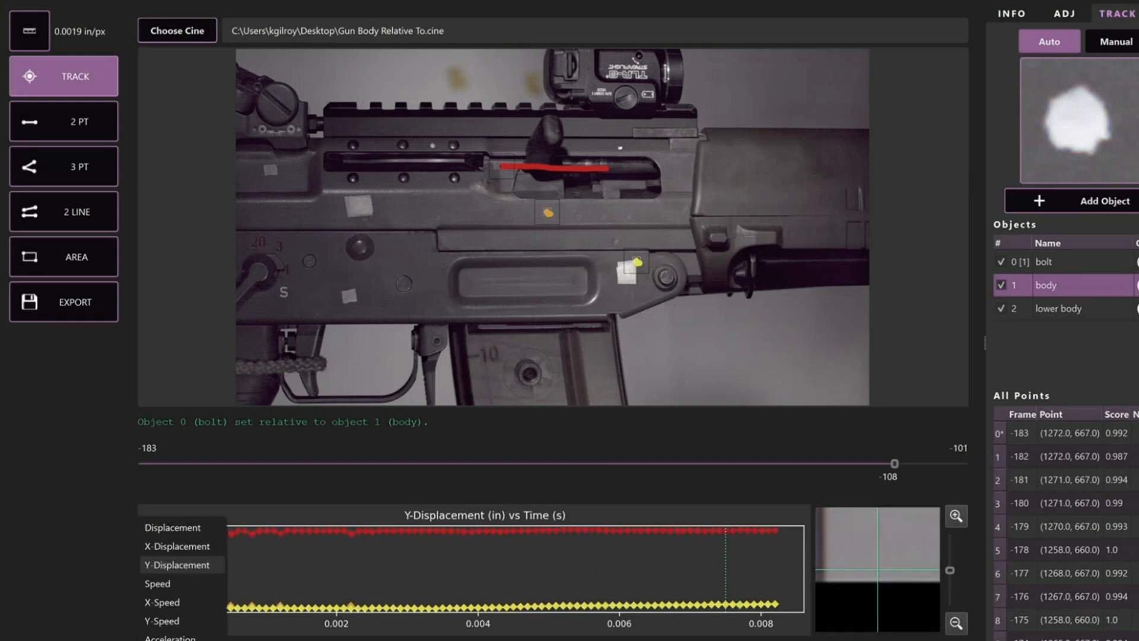
click(180, 585)
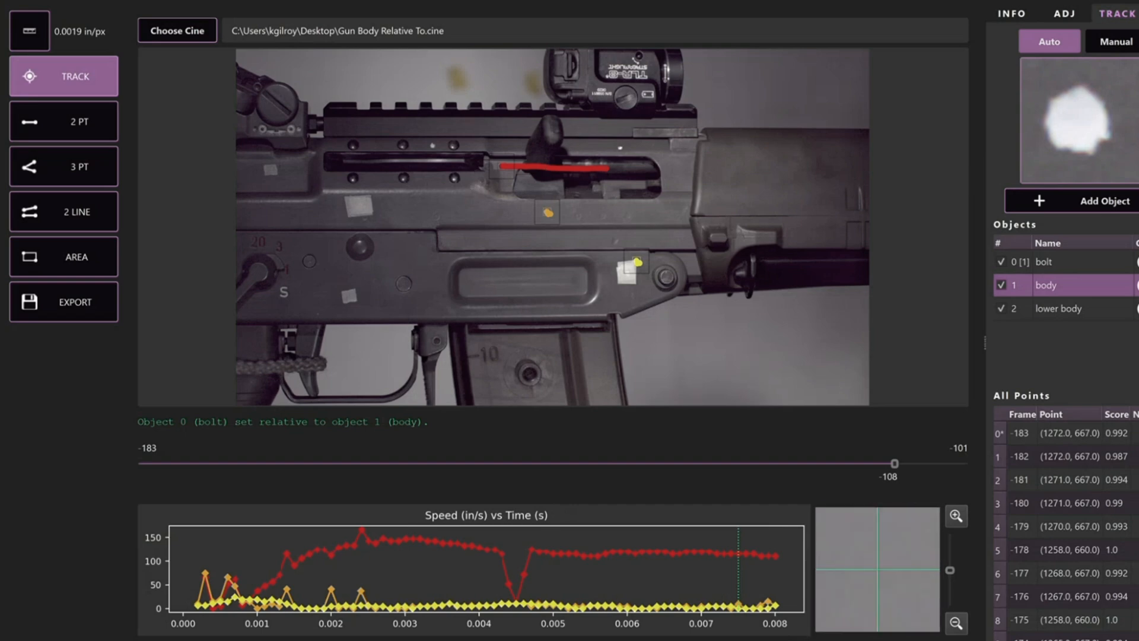
click(202, 638)
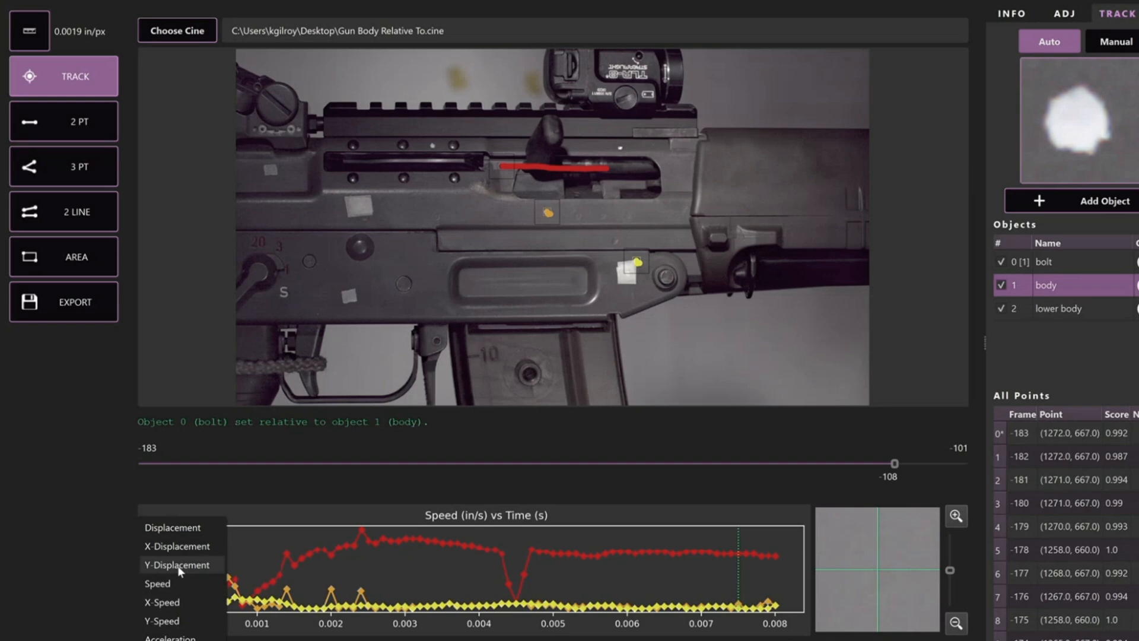
click(191, 527)
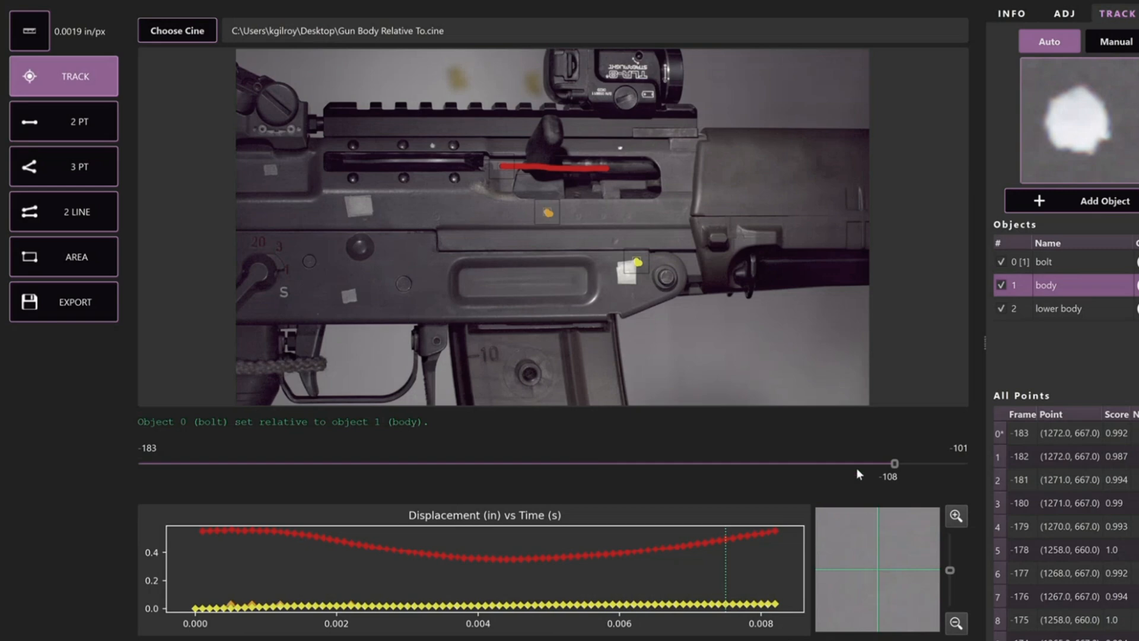
Step: Annotate the bolt object's tracked point at frame -142, the low point of its displacement curve, with the note Min!
drag(893, 464, 557, 461)
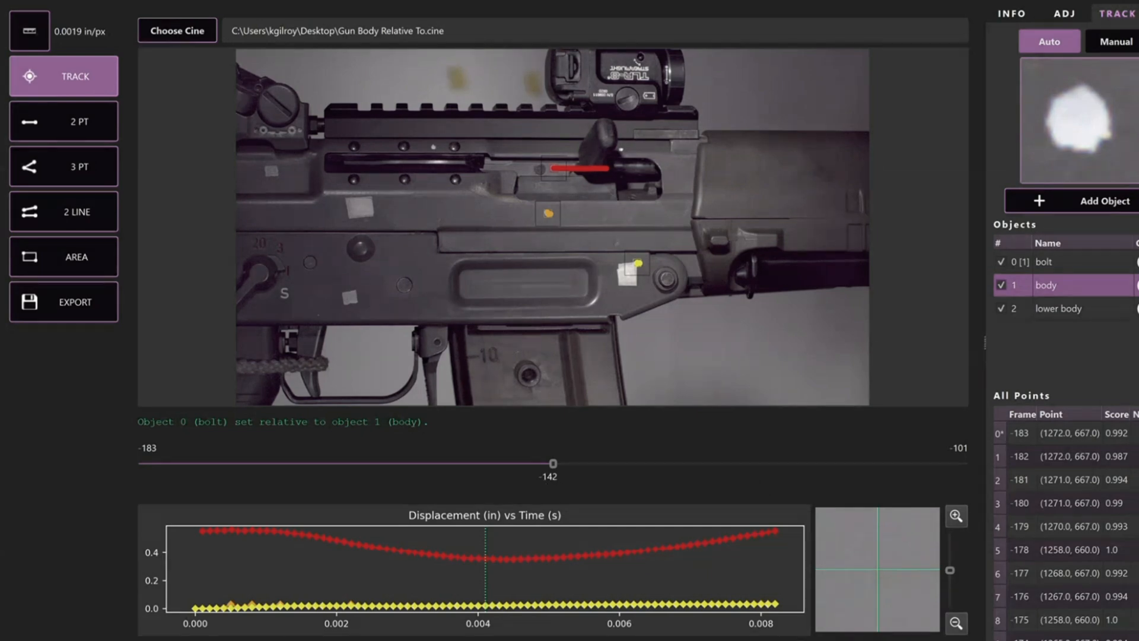
scroll(1062, 528, down, 7)
scroll(1066, 526, down, 5)
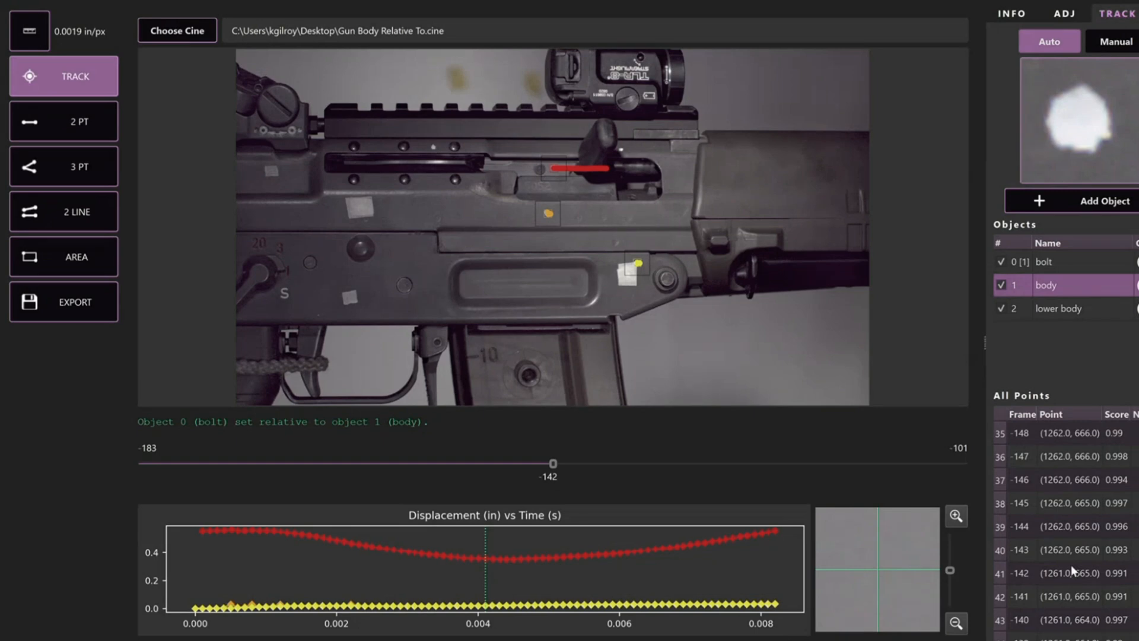
click(1094, 268)
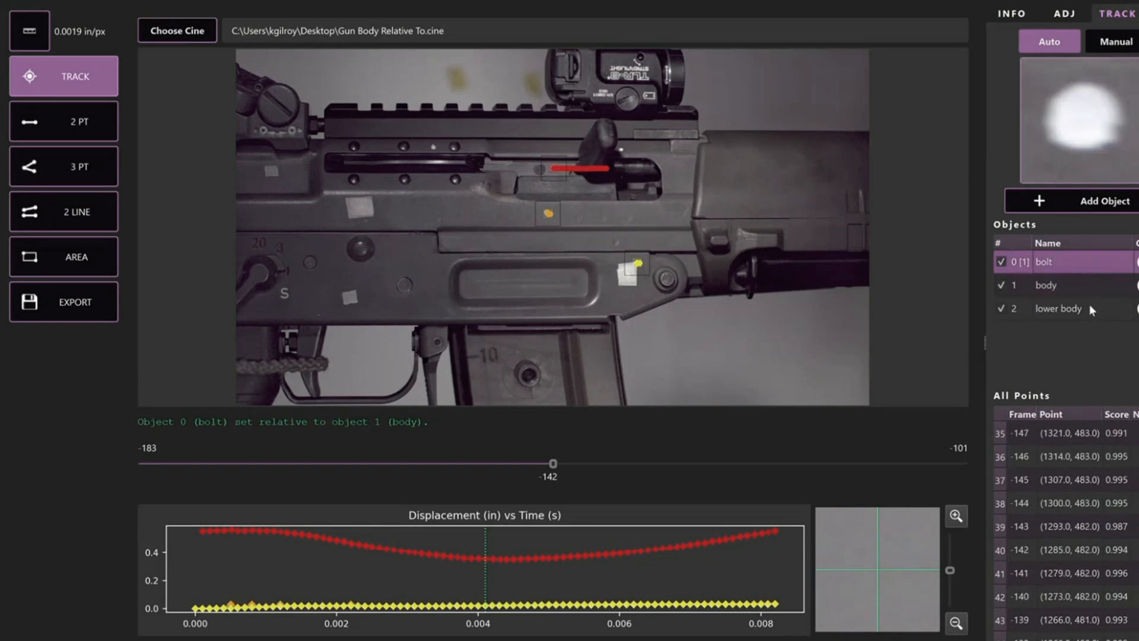
right_click(1063, 546)
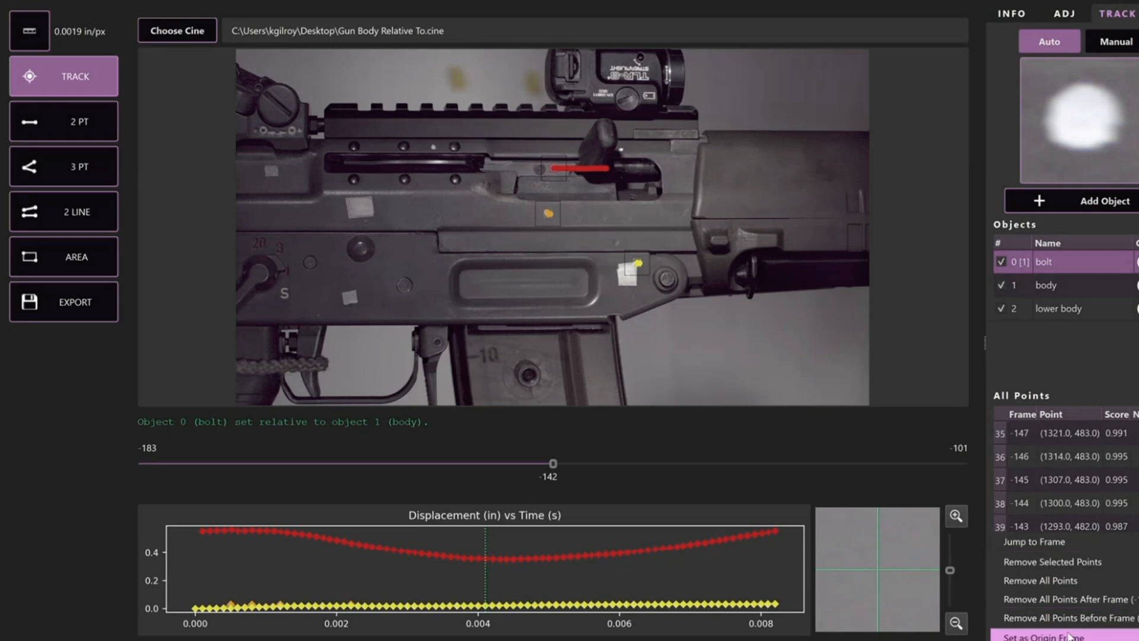
click(1112, 542)
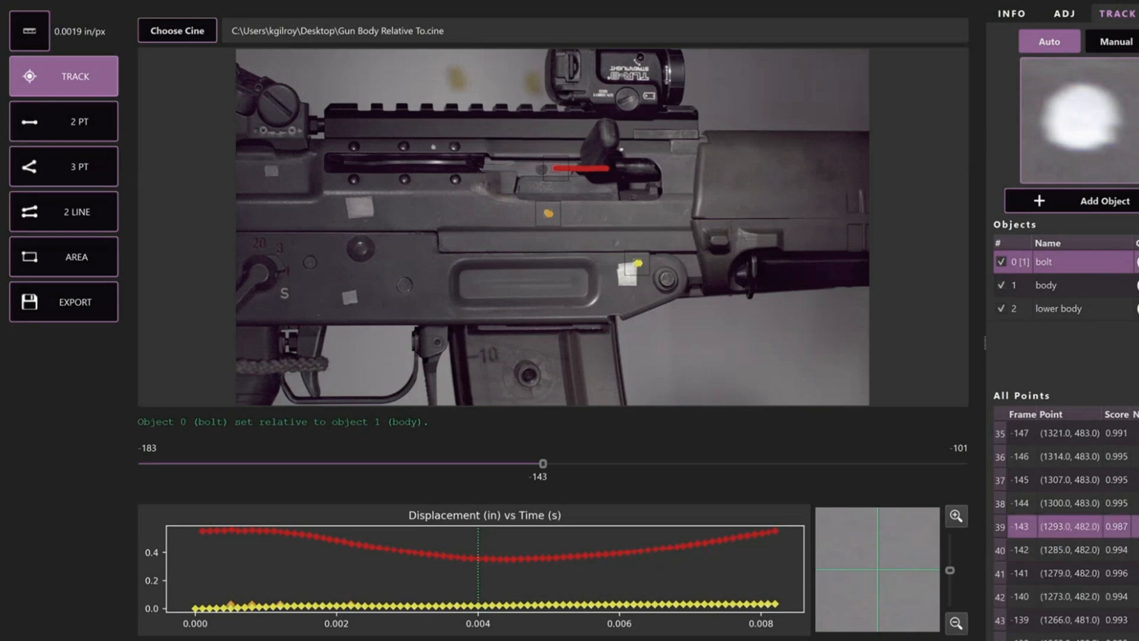
double_click(1134, 549)
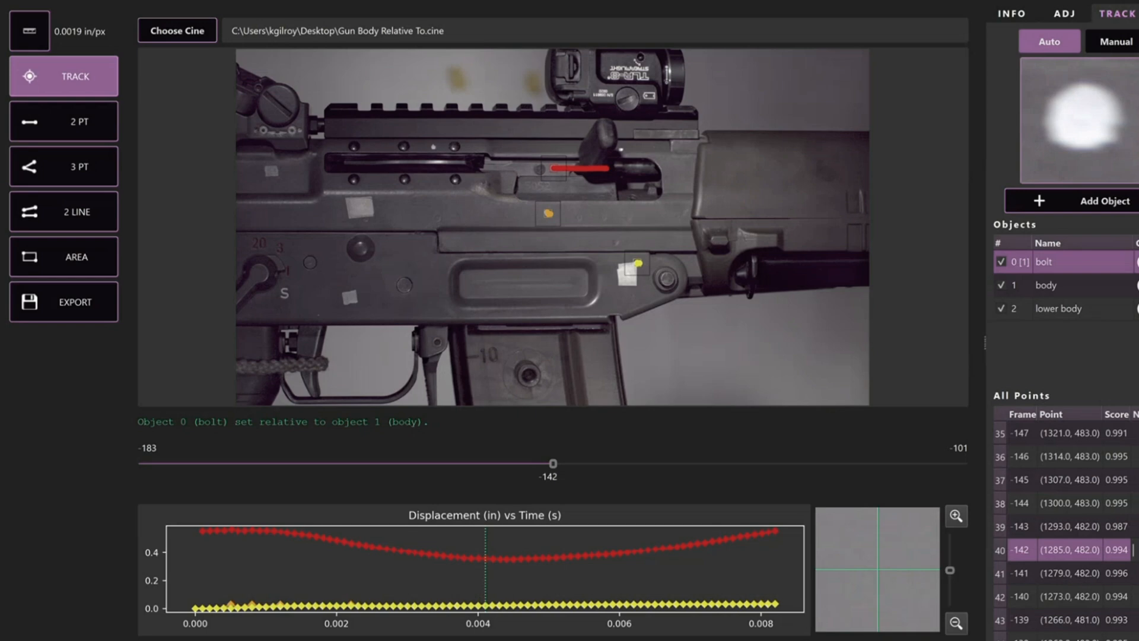
text(Min!)
key(Return)
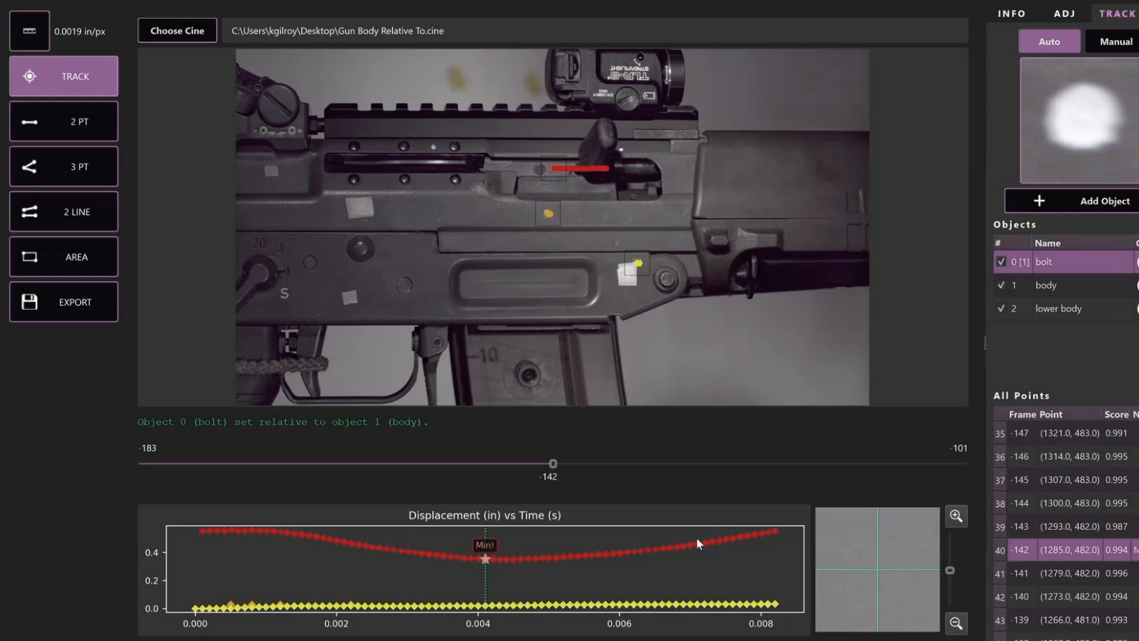